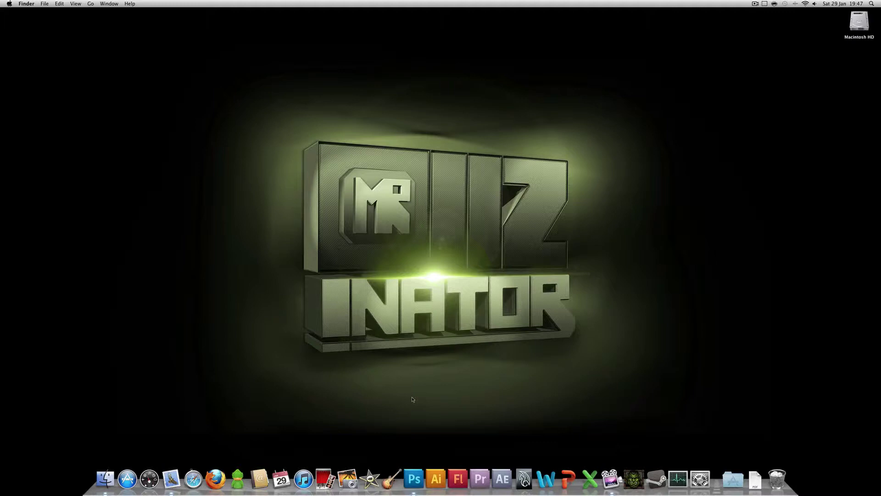
- Add a Gradient Map adjustment layer over the Red Mist image, turning it black and white
{"action": "left_click", "coordinate": [412, 474]}
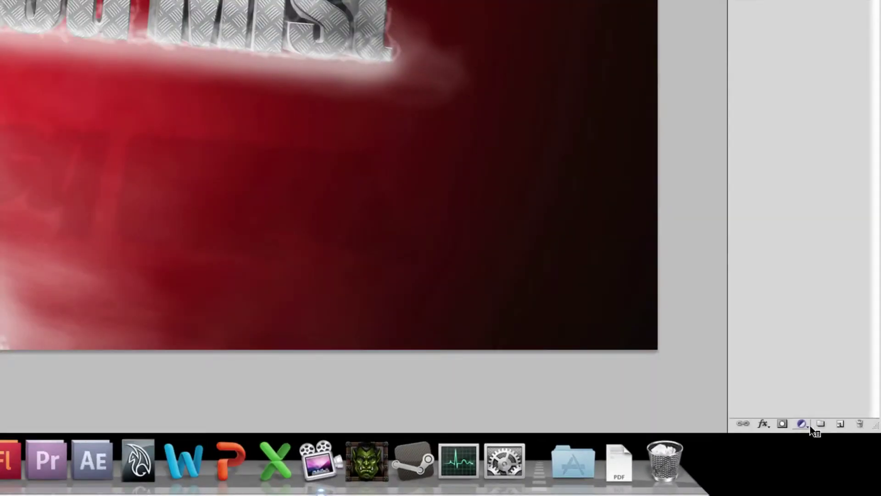
{"action": "left_click", "coordinate": [794, 413]}
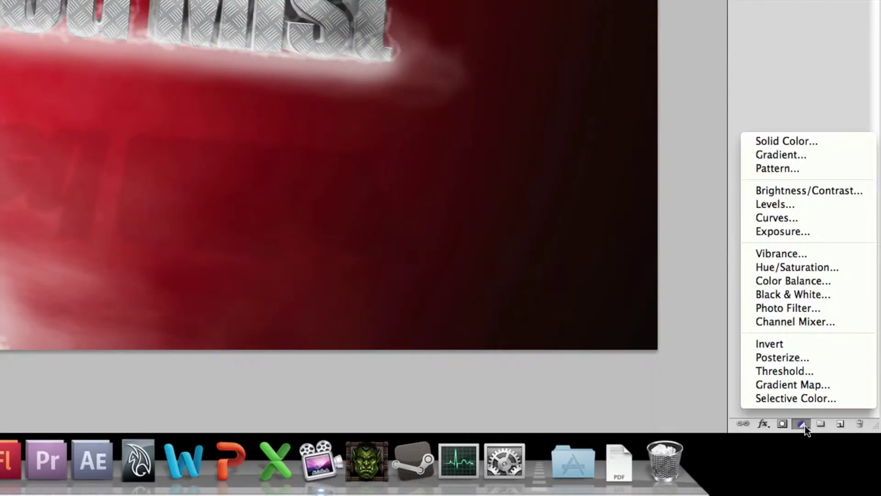
{"action": "left_click", "coordinate": [803, 384]}
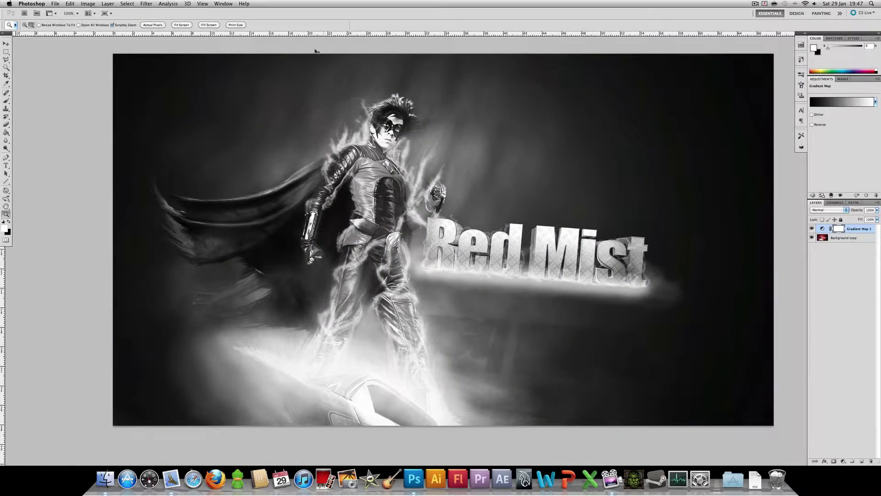
- Show the Adjustments panel and open the Gradient Editor on the black-to-white gradient
{"action": "left_click", "coordinate": [224, 4]}
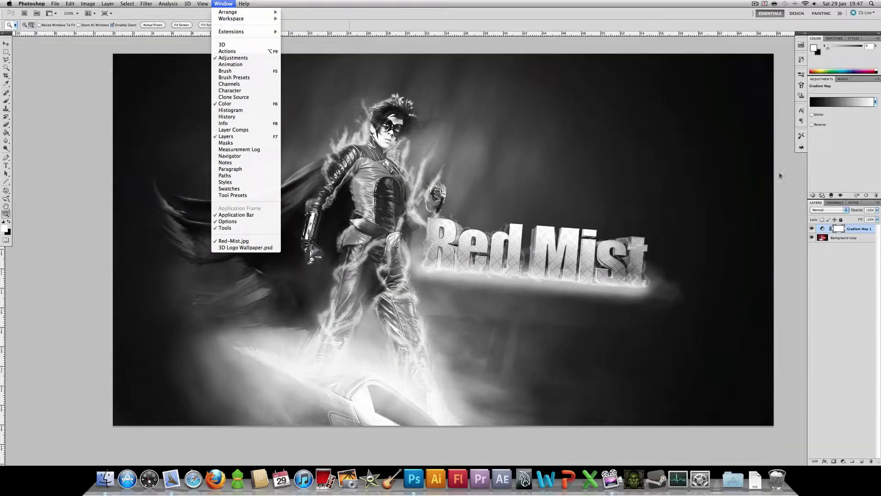
{"action": "left_click", "coordinate": [844, 154]}
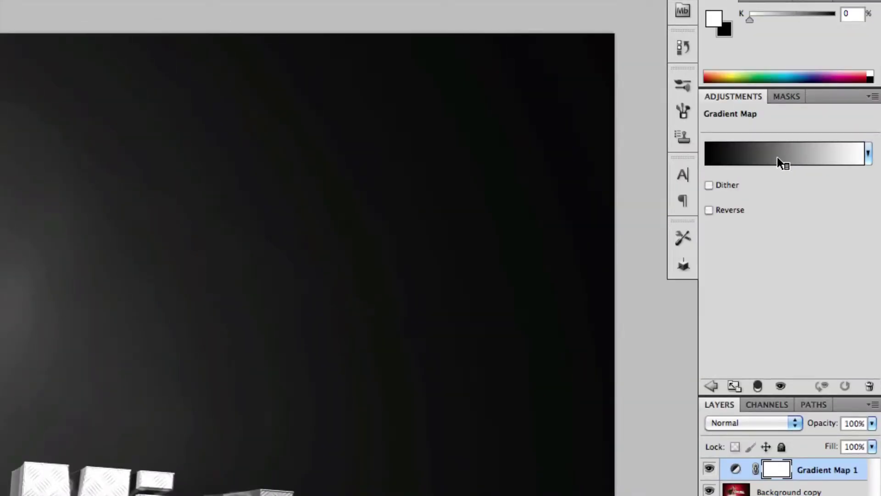
{"action": "left_click", "coordinate": [734, 163]}
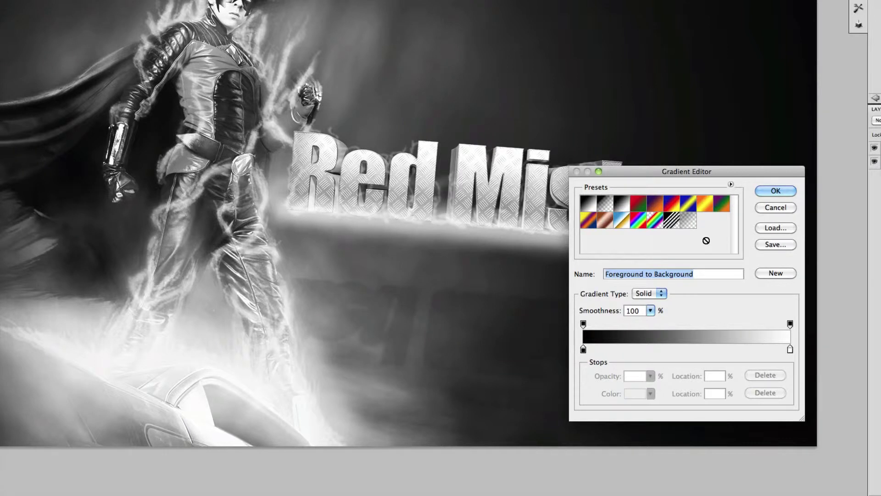
- Try the Violet, Orange preset, then switch to the Blue, Red, Yellow preset
{"action": "left_click", "coordinate": [653, 207]}
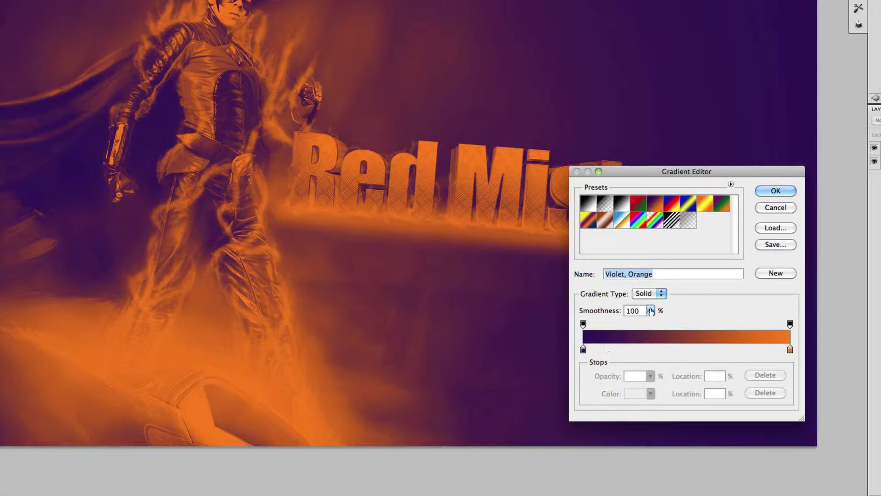
{"action": "left_click", "coordinate": [671, 204]}
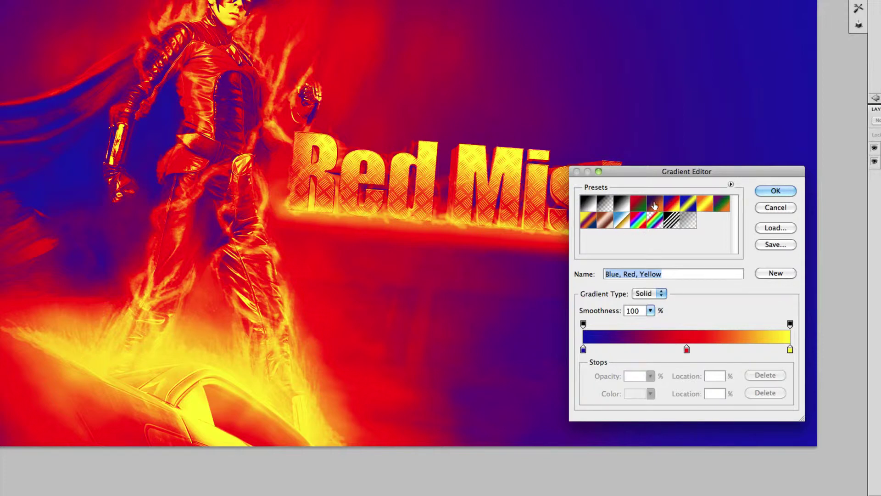
{"action": "left_click", "coordinate": [672, 205]}
{"action": "left_click", "coordinate": [673, 205]}
{"action": "left_click", "coordinate": [652, 207]}
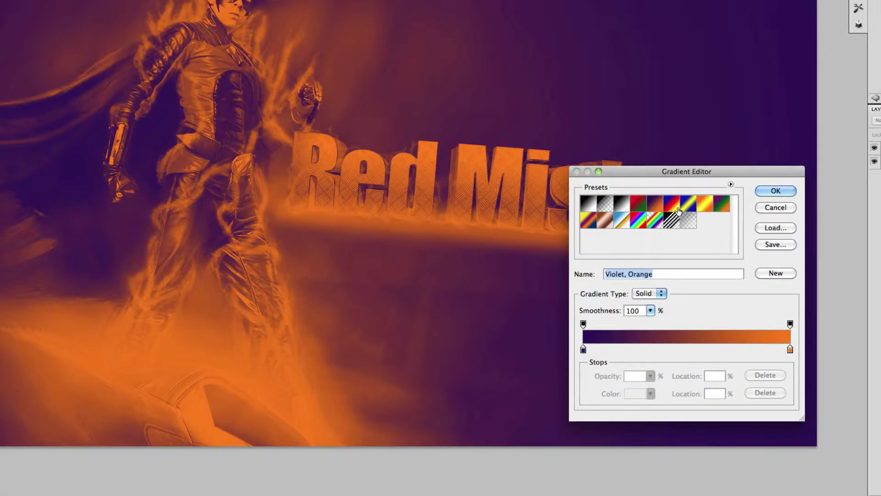
{"action": "left_click", "coordinate": [676, 209]}
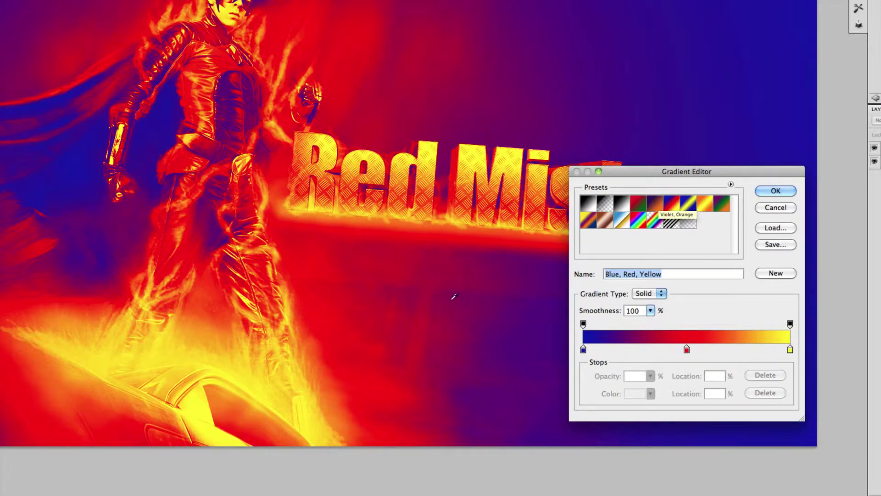
{"action": "left_click", "coordinate": [651, 205]}
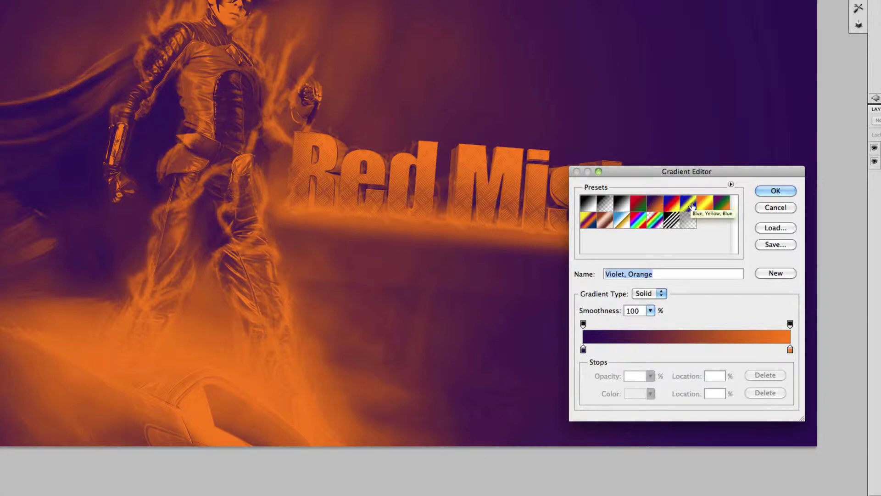
{"action": "left_click", "coordinate": [687, 207]}
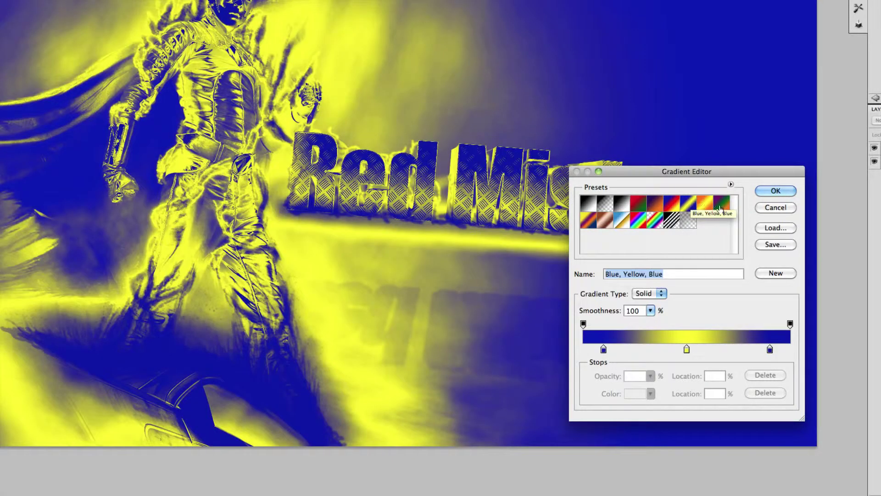
{"action": "left_click", "coordinate": [699, 209]}
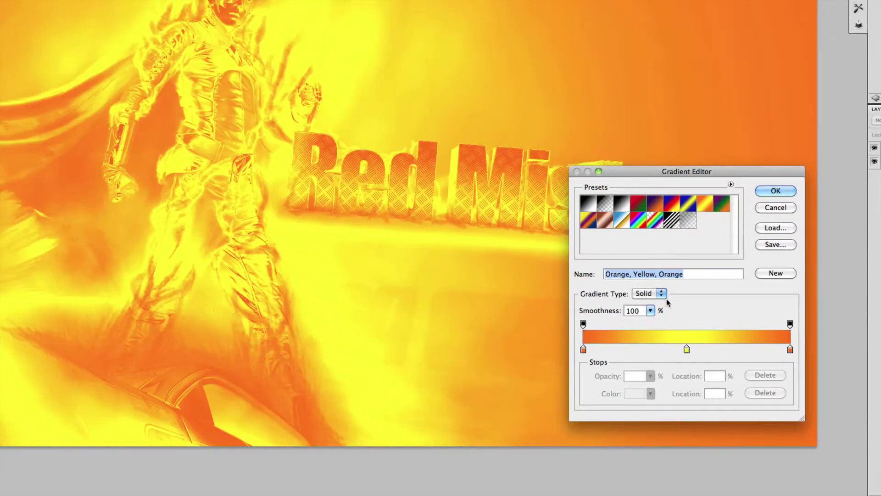
{"action": "left_click", "coordinate": [678, 207]}
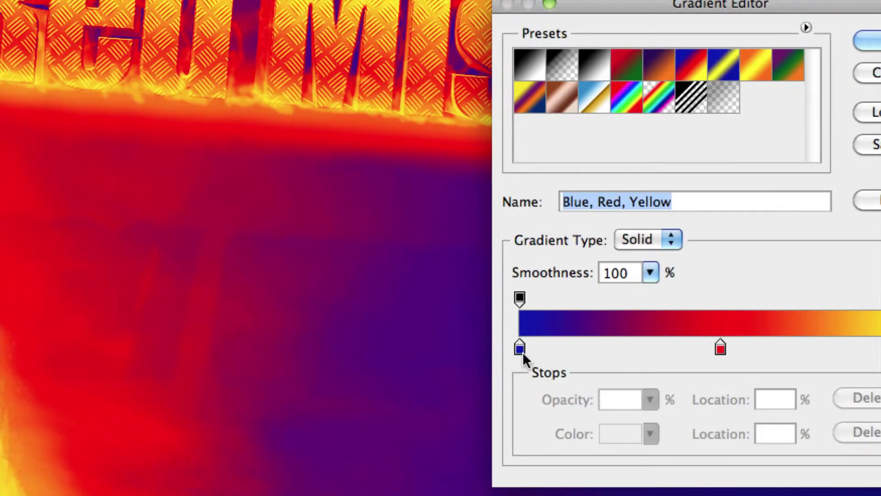
- Change the first (blue) colour stop to a soft, light violet
{"action": "left_click", "coordinate": [520, 350]}
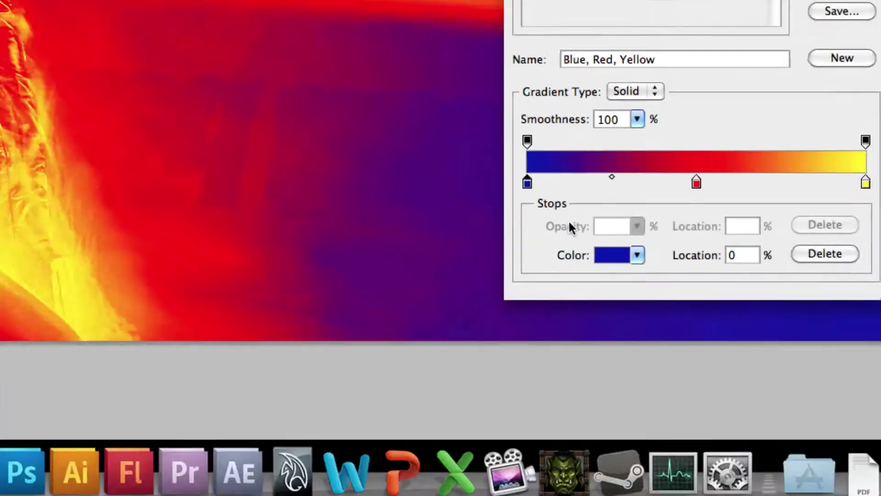
{"action": "left_click", "coordinate": [619, 260]}
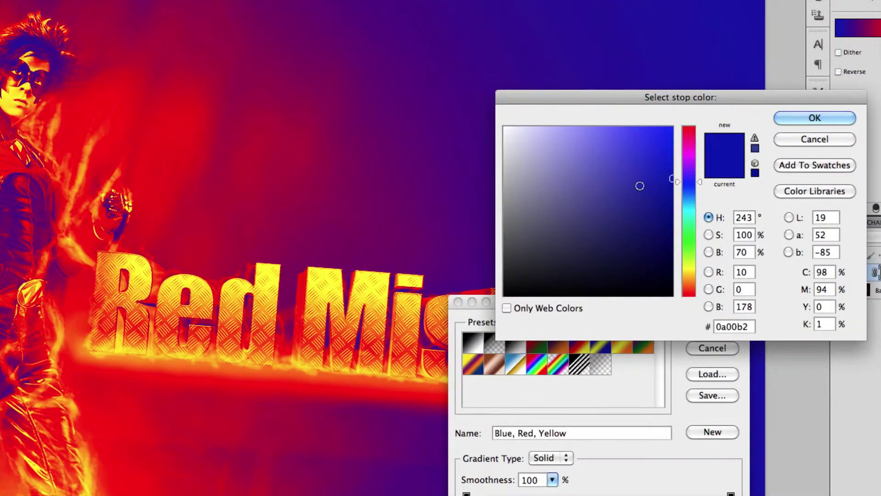
{"action": "left_click", "coordinate": [629, 188]}
{"action": "left_click", "coordinate": [617, 172]}
{"action": "left_click", "coordinate": [813, 119]}
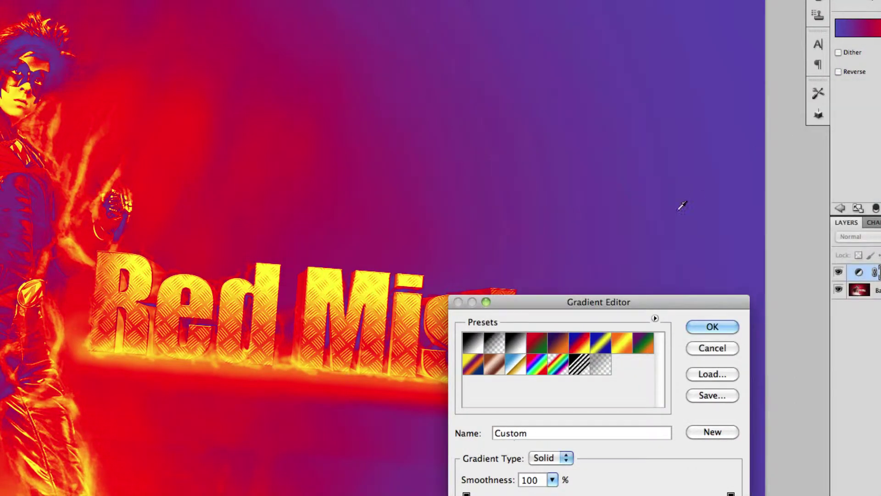
- Darken the middle red colour stop to black
{"action": "left_click", "coordinate": [598, 308]}
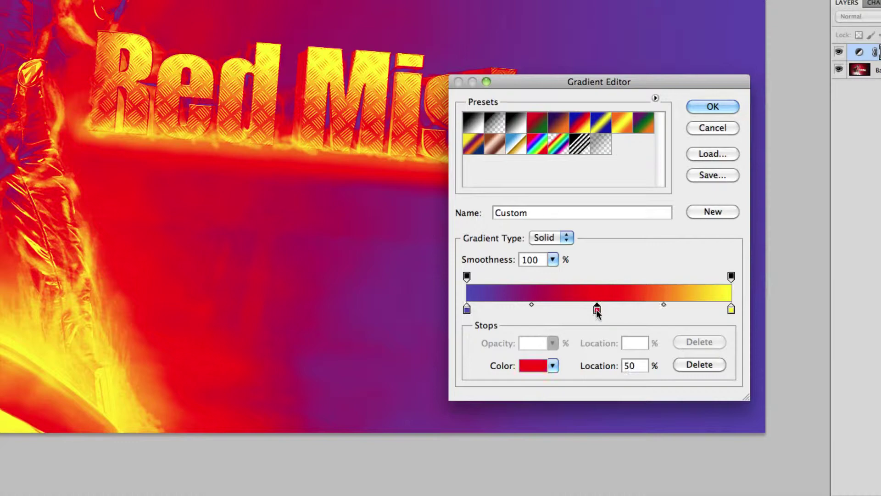
{"action": "double_click", "coordinate": [596, 310]}
{"action": "left_click_drag", "start_coordinate": [596, 67], "coordinate": [600, 219]}
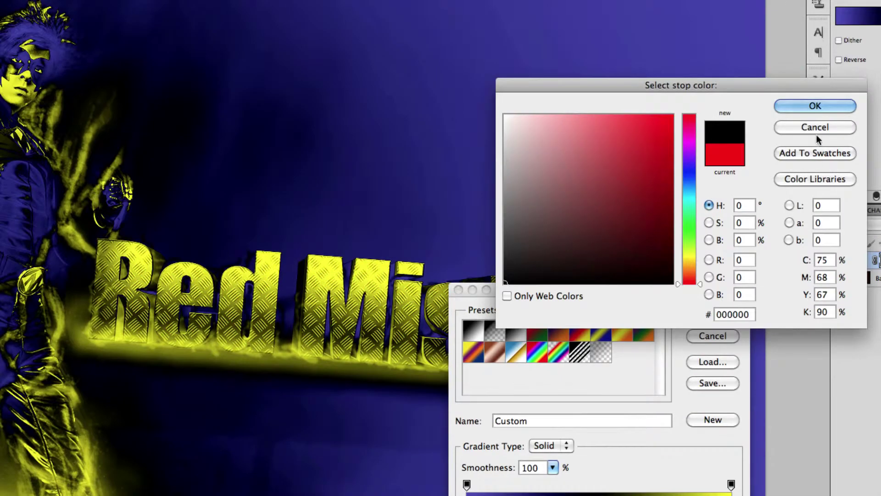
{"action": "left_click", "coordinate": [788, 104]}
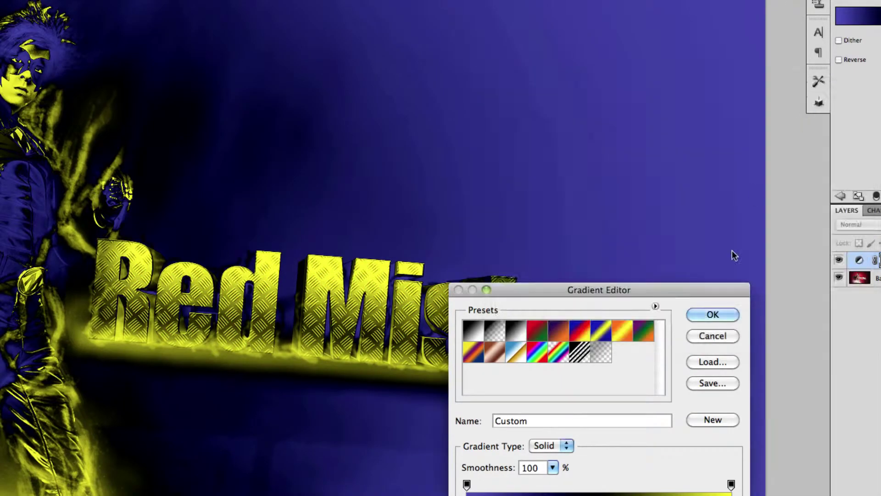
- Shift the yellow end colour stop to magenta
{"action": "left_click", "coordinate": [731, 260]}
{"action": "left_click", "coordinate": [532, 315]}
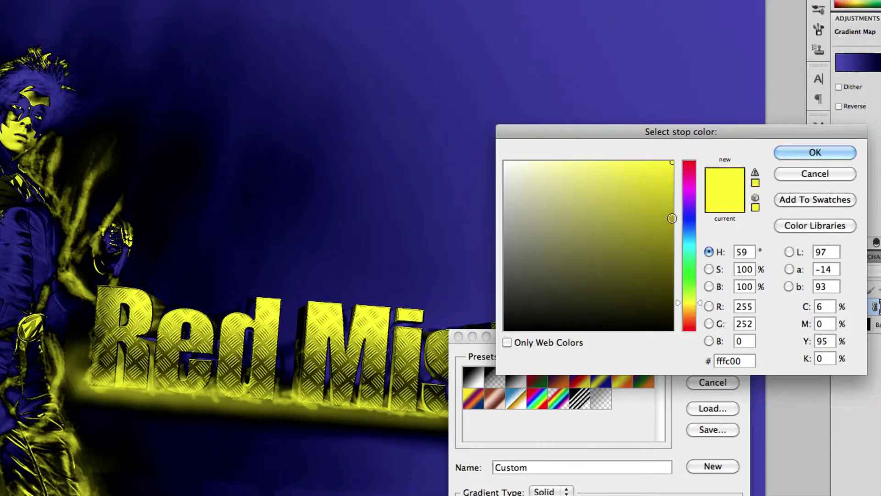
{"action": "left_click_drag", "start_coordinate": [690, 229], "coordinate": [689, 193]}
{"action": "key", "text": "Return"}
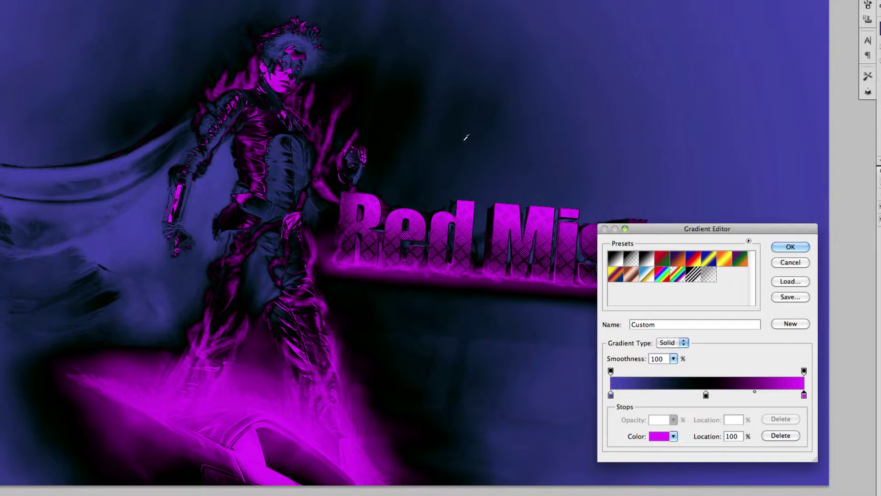
- Try grey stops 555555 and cdcdcd, then apply the Yellow, Violet, Orange, Blue preset
{"action": "left_click", "coordinate": [706, 395]}
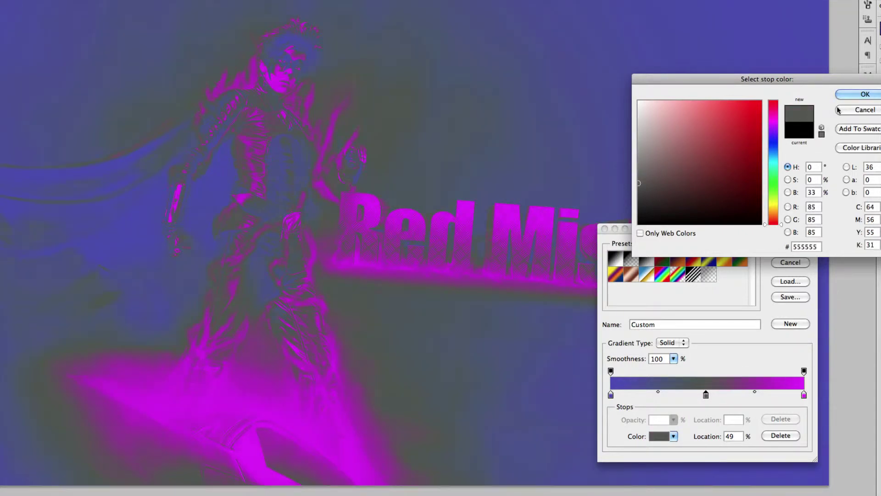
{"action": "left_click", "coordinate": [857, 97]}
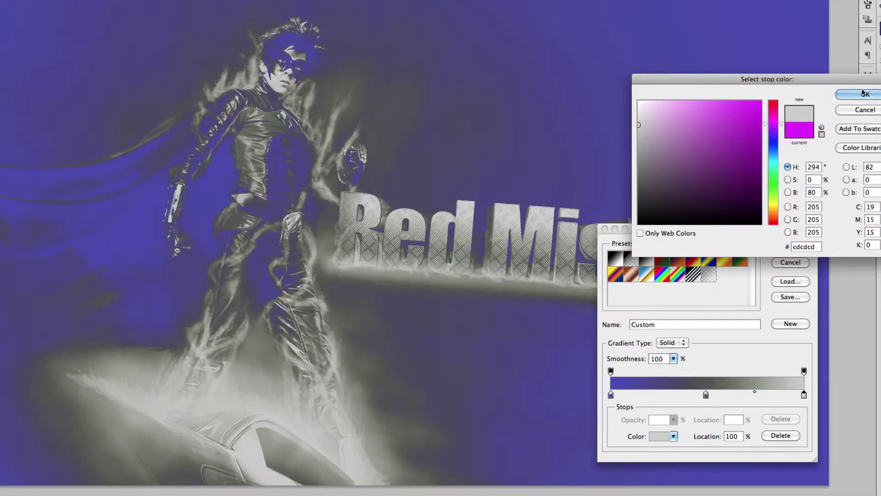
{"action": "left_click", "coordinate": [854, 94]}
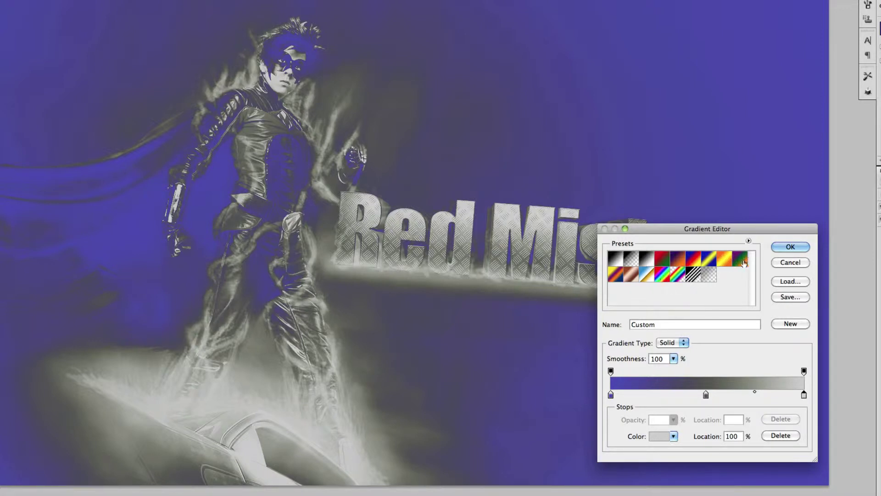
{"action": "left_click", "coordinate": [618, 275]}
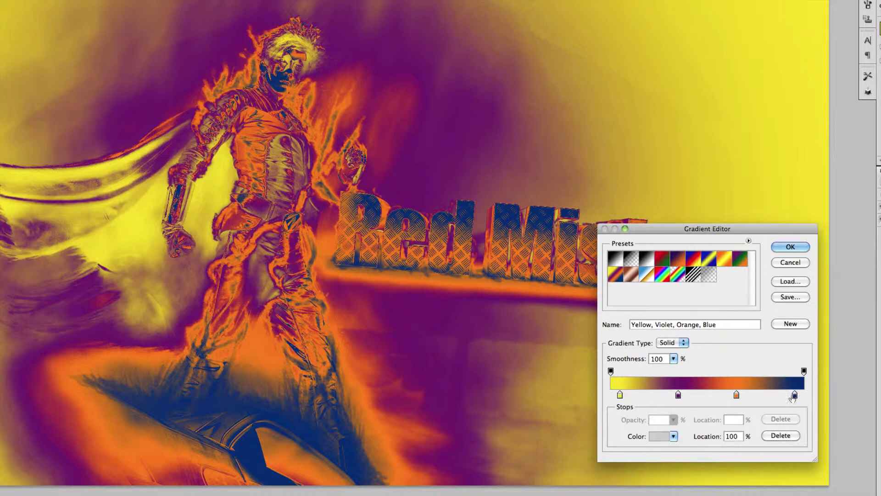
- Try the Spectrum and Transparent Rainbow presets before choosing Violet, Orange
{"action": "left_click", "coordinate": [665, 279]}
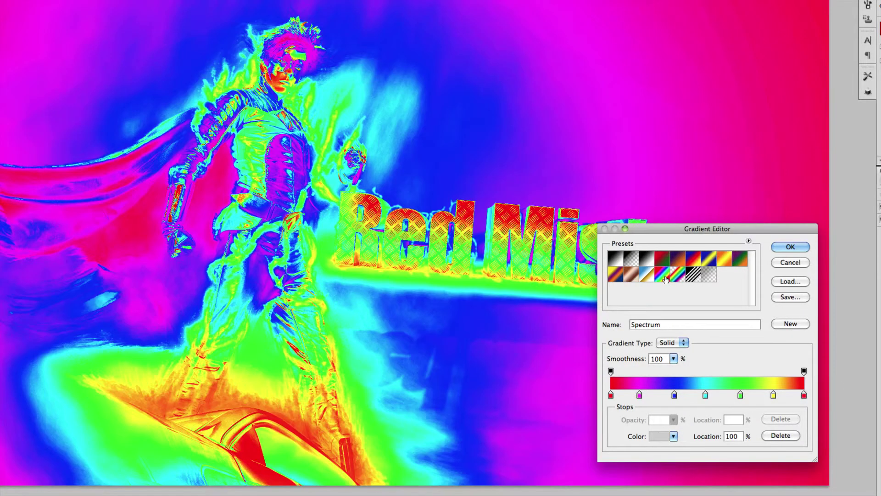
{"action": "left_click", "coordinate": [678, 278]}
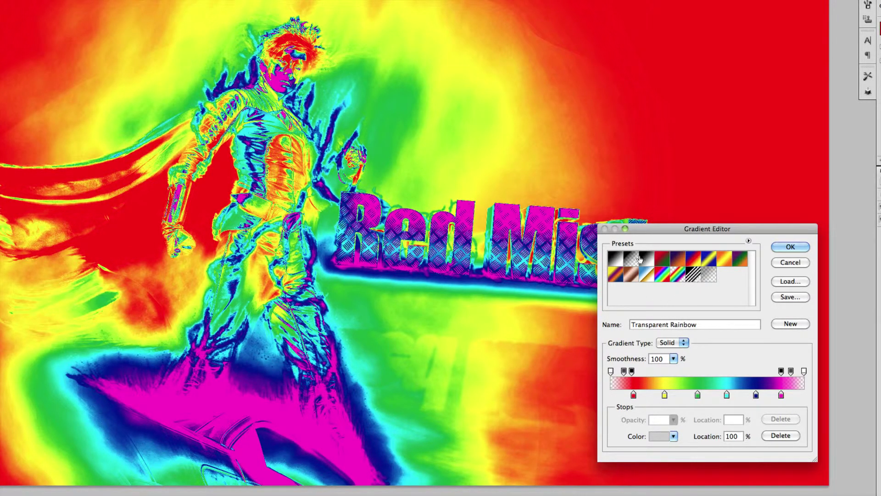
{"action": "left_click", "coordinate": [679, 260]}
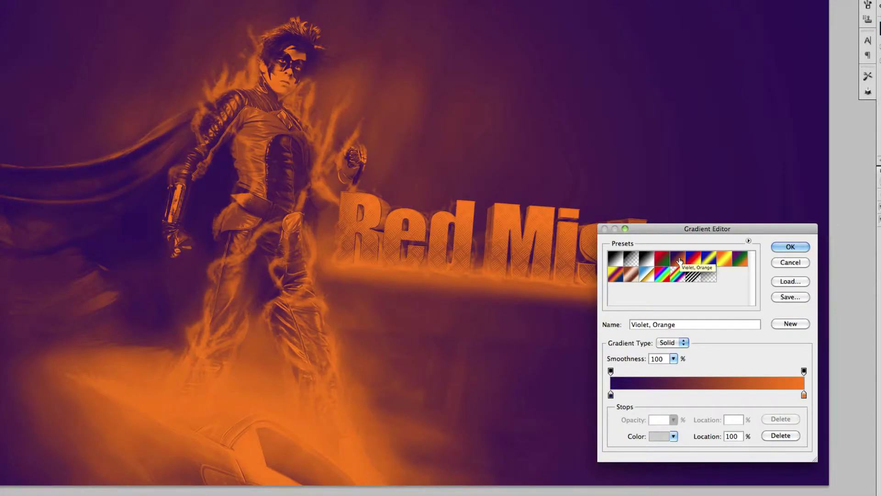
- Accept the Violet, Orange gradient and set Gradient Map 1's blend mode to Soft Light
{"action": "left_click", "coordinate": [788, 248]}
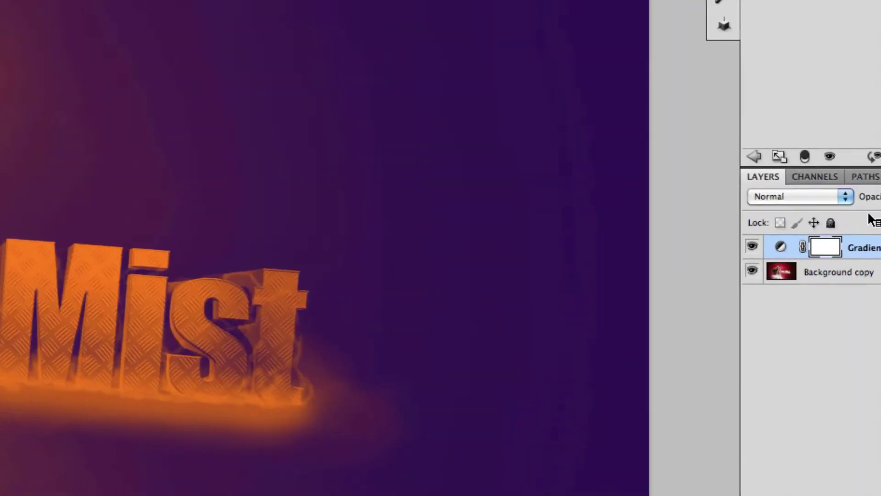
{"action": "left_click", "coordinate": [842, 196]}
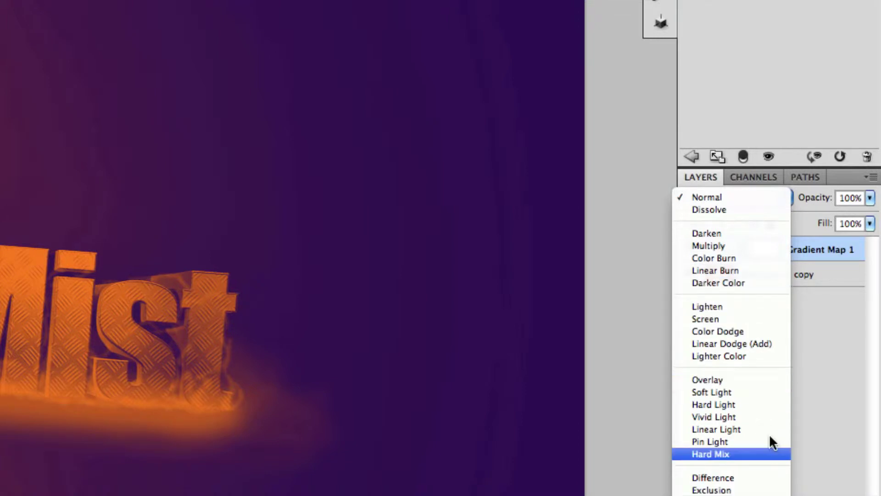
{"action": "left_click", "coordinate": [734, 378]}
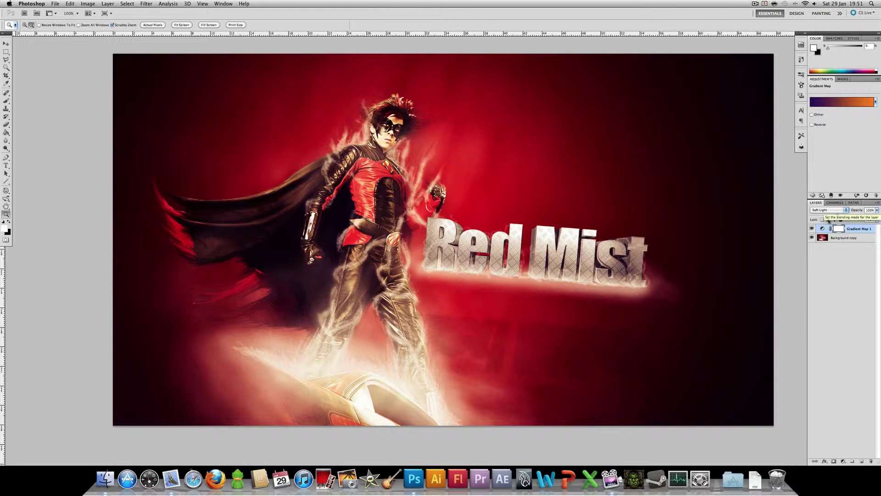
{"action": "left_click", "coordinate": [812, 229]}
{"action": "left_click", "coordinate": [812, 229]}
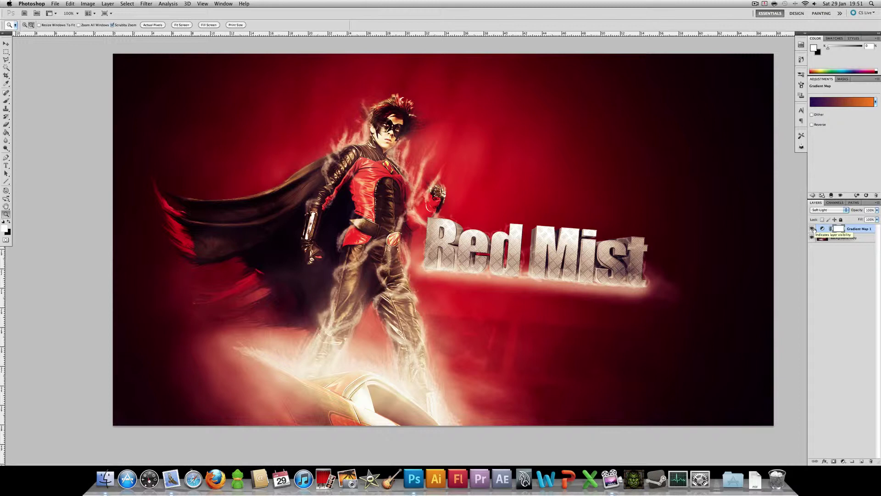
{"action": "left_click", "coordinate": [830, 209]}
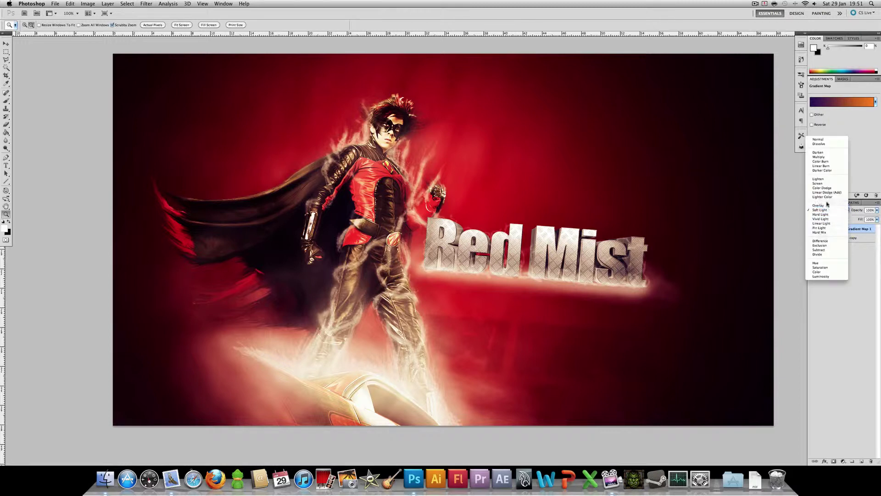
{"action": "left_click", "coordinate": [827, 205]}
{"action": "left_click", "coordinate": [827, 208]}
{"action": "left_click", "coordinate": [826, 206]}
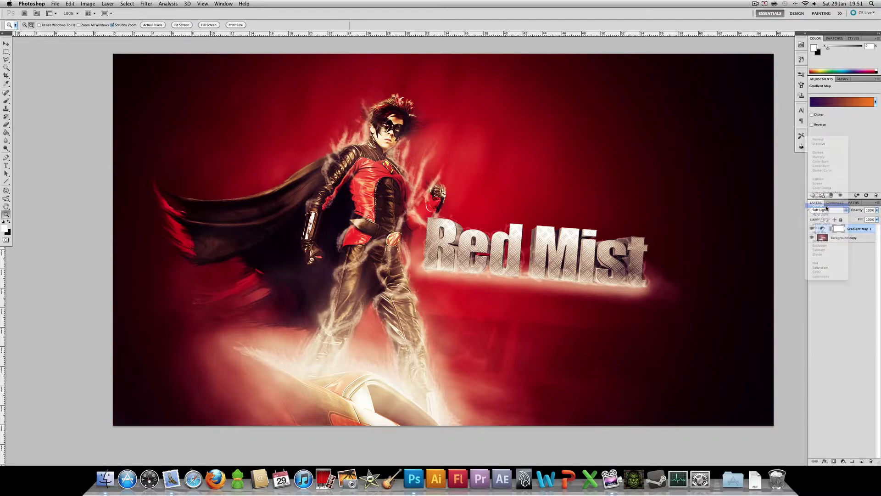
{"action": "left_click", "coordinate": [824, 210]}
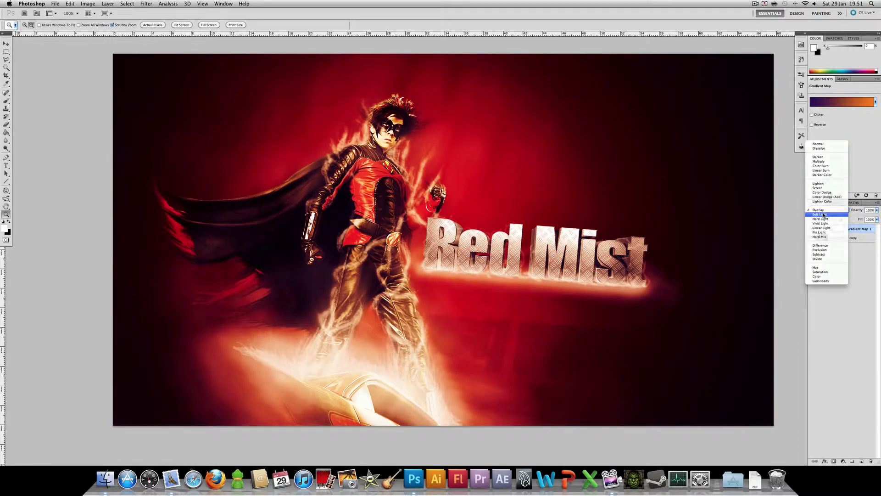
{"action": "left_click", "coordinate": [824, 214]}
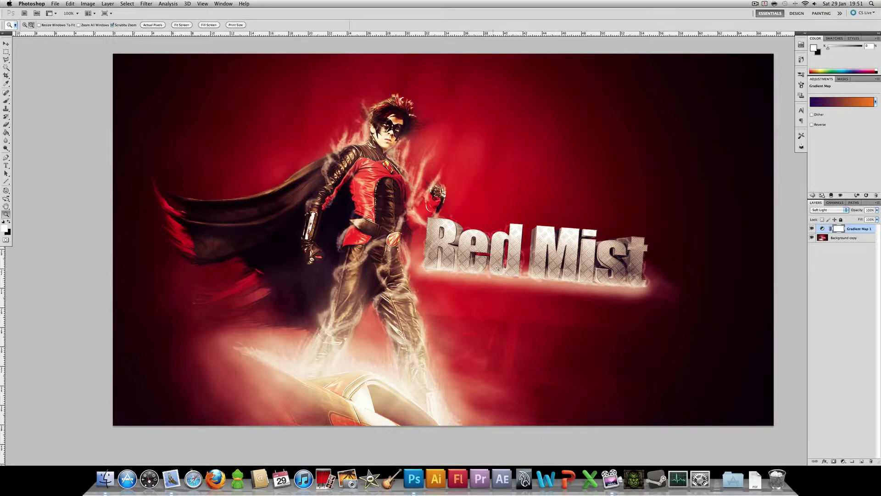
{"action": "left_click", "coordinate": [811, 228]}
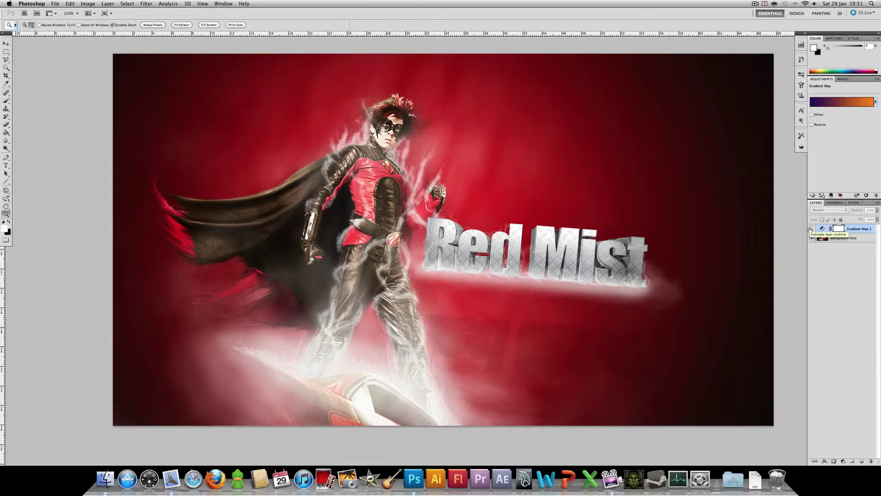
{"action": "left_click", "coordinate": [811, 228]}
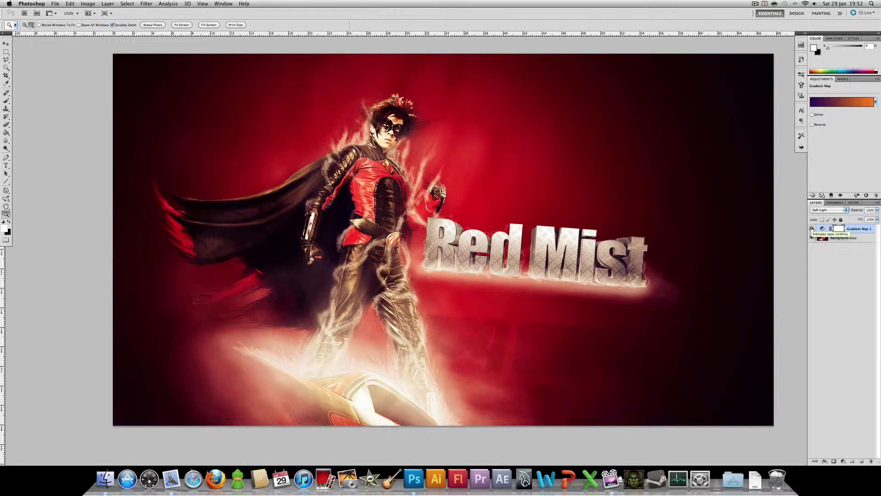
{"action": "left_click", "coordinate": [812, 229]}
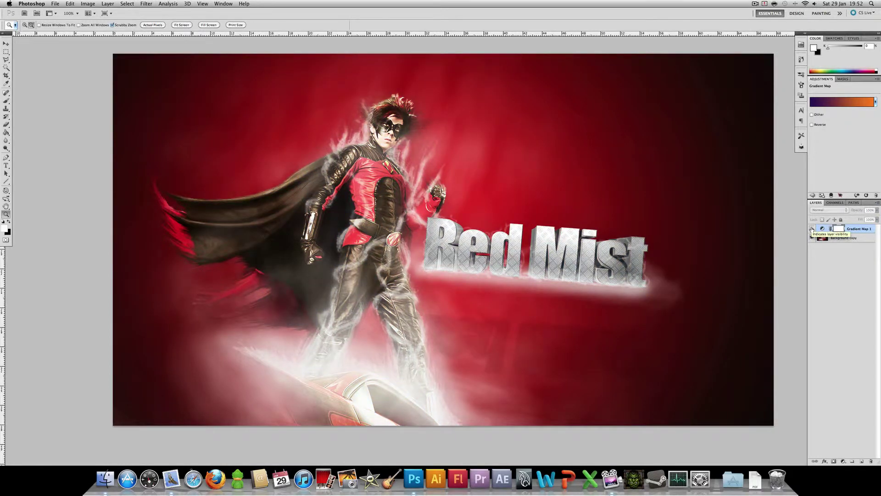
{"action": "left_click", "coordinate": [812, 228]}
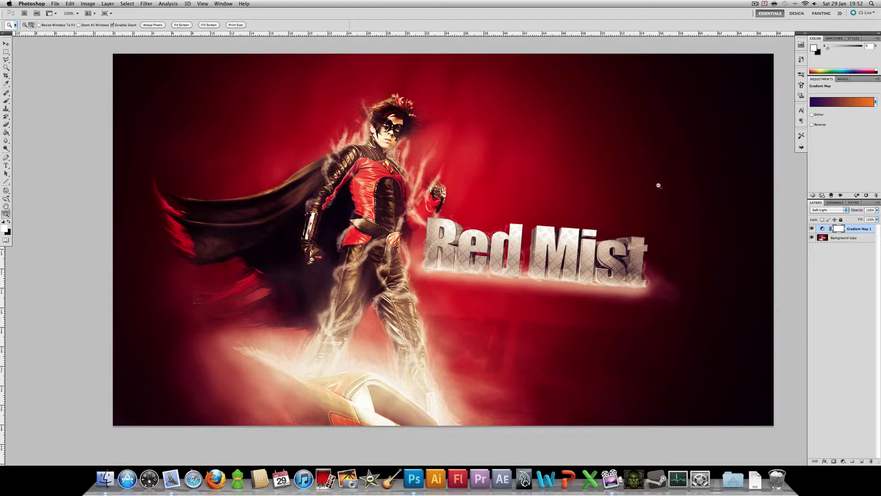
- Switch the gradient map to the Black, White preset
{"action": "left_click", "coordinate": [837, 103]}
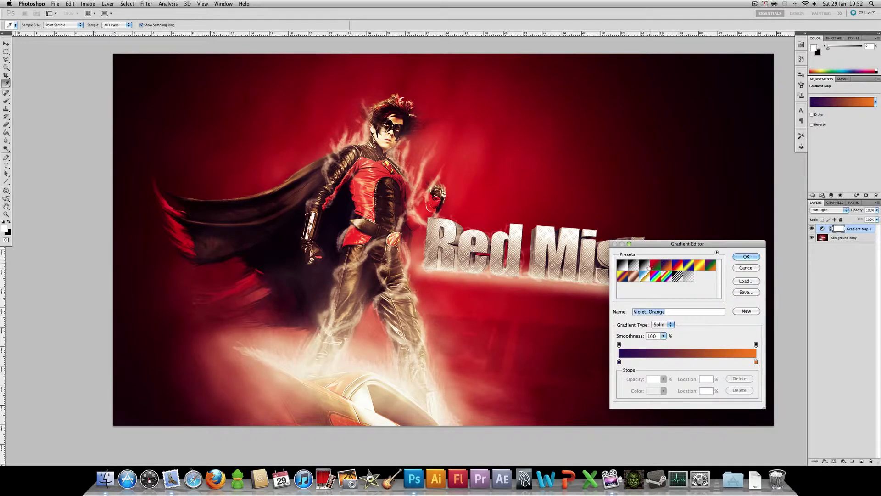
{"action": "left_click", "coordinate": [646, 265]}
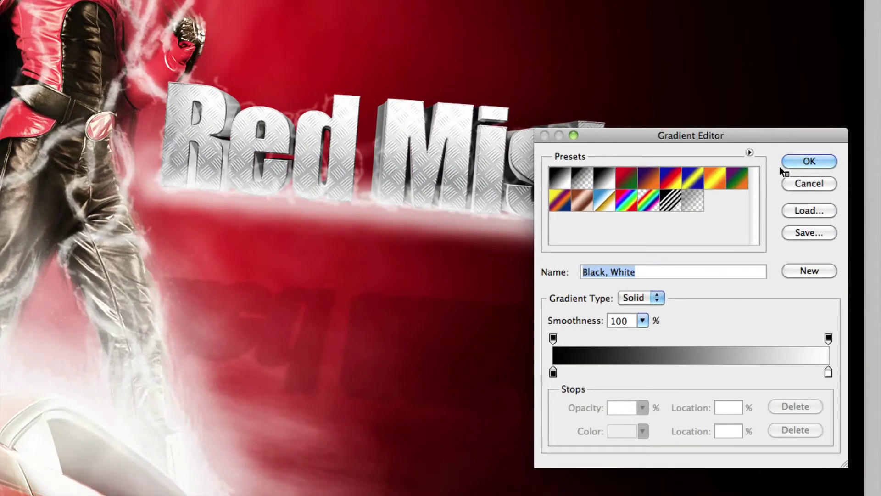
{"action": "left_click", "coordinate": [746, 257]}
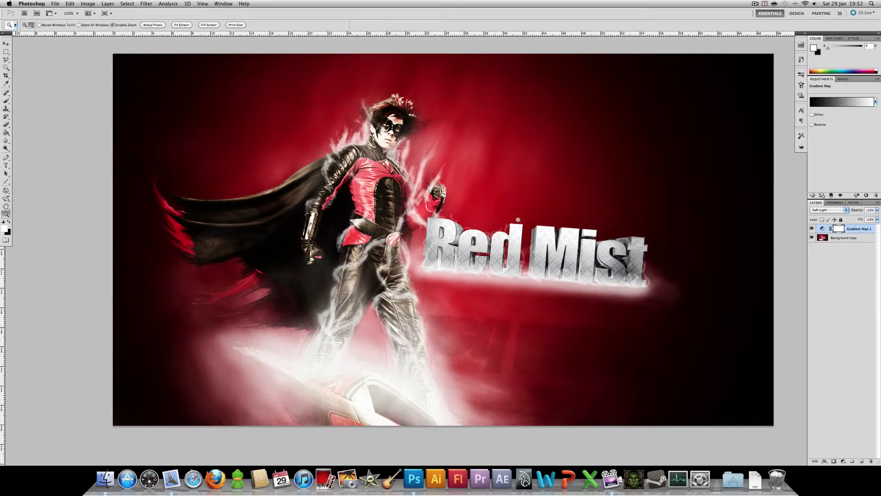
- Toggle the gradient map's visibility to compare the effect, then browse the Image menu
{"action": "left_click", "coordinate": [812, 229]}
{"action": "left_click", "coordinate": [812, 229]}
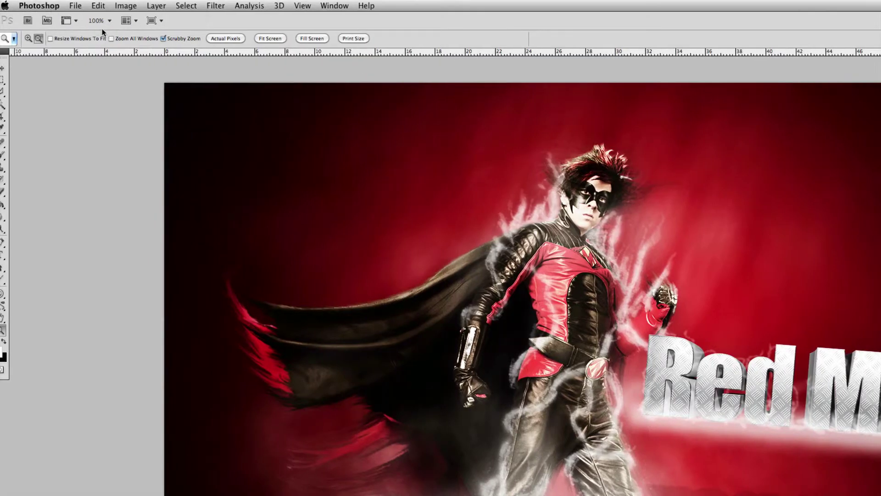
{"action": "left_click", "coordinate": [93, 4]}
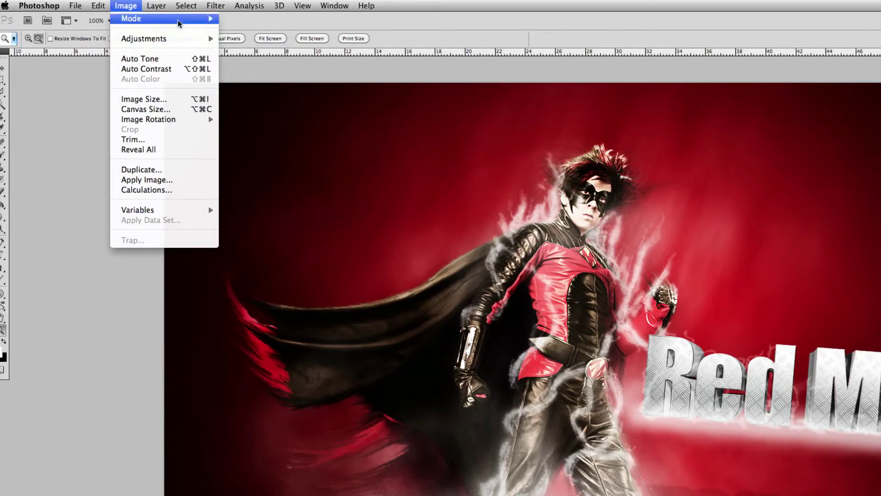
{"action": "left_click", "coordinate": [123, 7]}
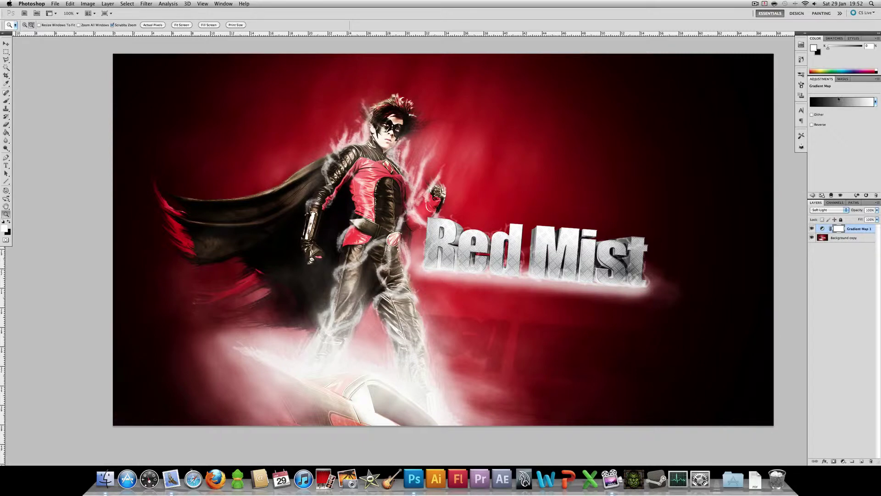
- Set the gradient map back to the Violet, Orange preset
{"action": "left_click", "coordinate": [838, 107]}
{"action": "left_click", "coordinate": [667, 265]}
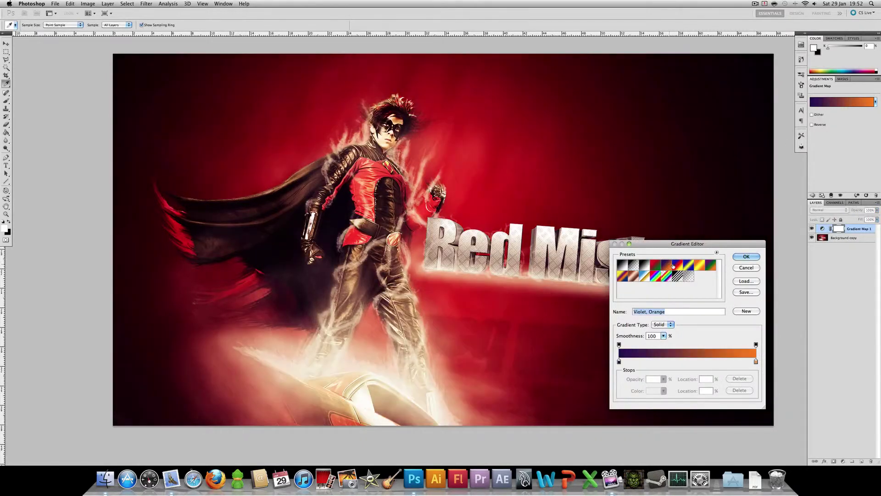
{"action": "left_click", "coordinate": [746, 256]}
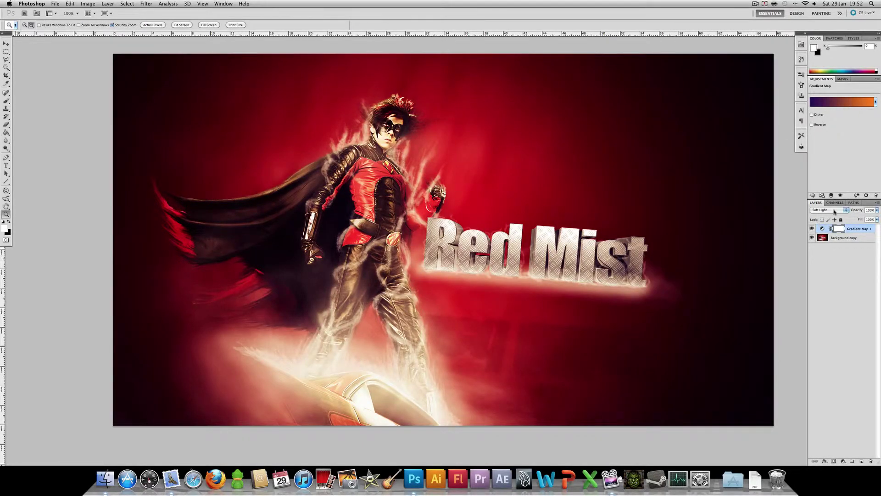
- Try Color and Normal blend modes, settling on Hue for Gradient Map 1
{"action": "left_click", "coordinate": [835, 210]}
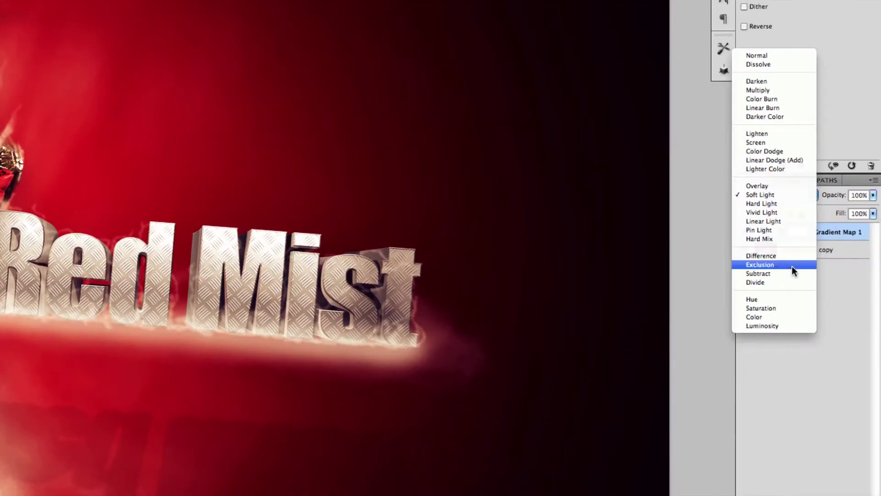
{"action": "left_click", "coordinate": [770, 317]}
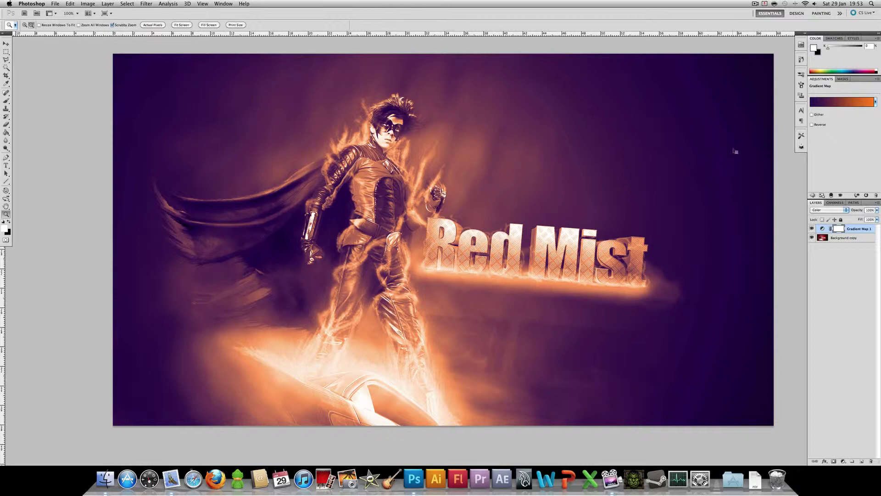
{"action": "left_click", "coordinate": [839, 210]}
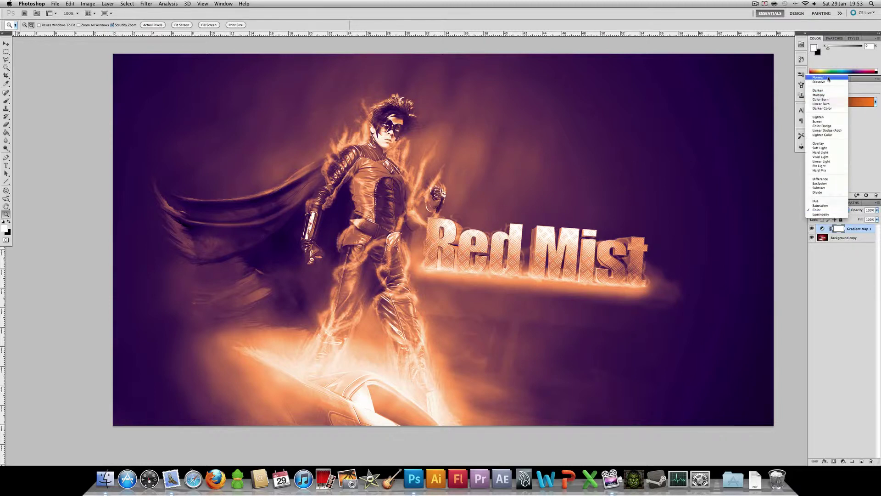
{"action": "left_click", "coordinate": [819, 77]}
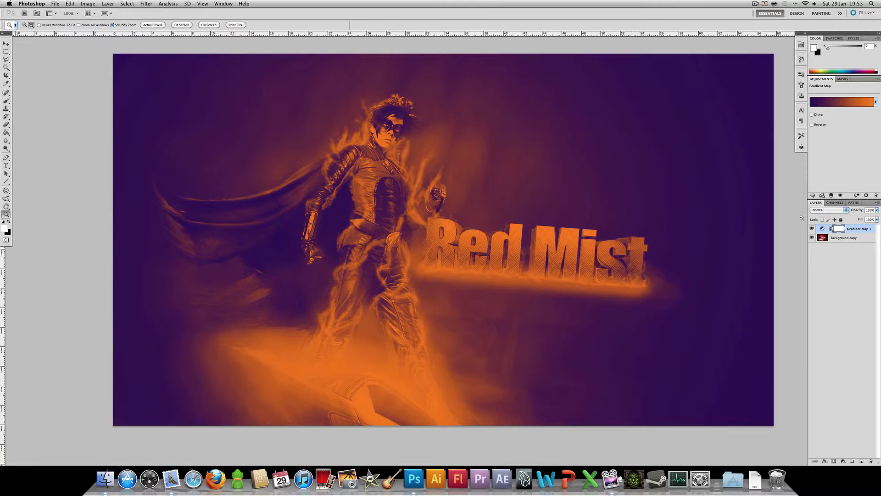
{"action": "left_click", "coordinate": [834, 210]}
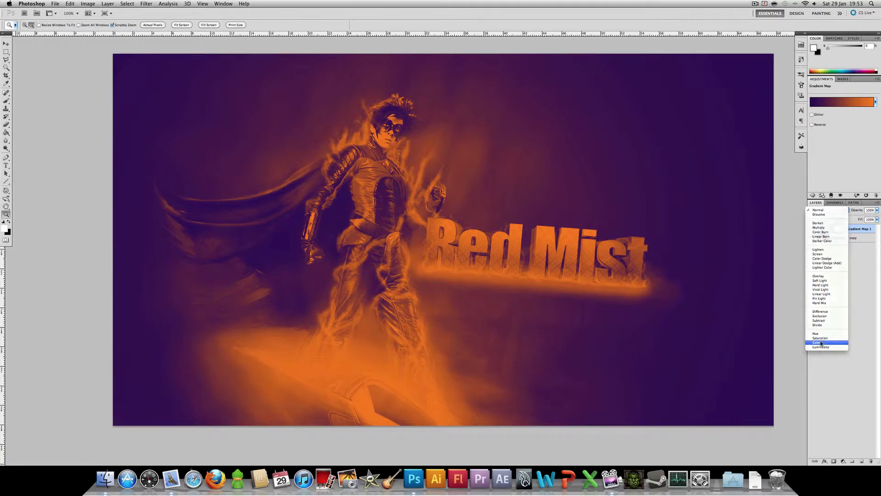
{"action": "left_click", "coordinate": [823, 343]}
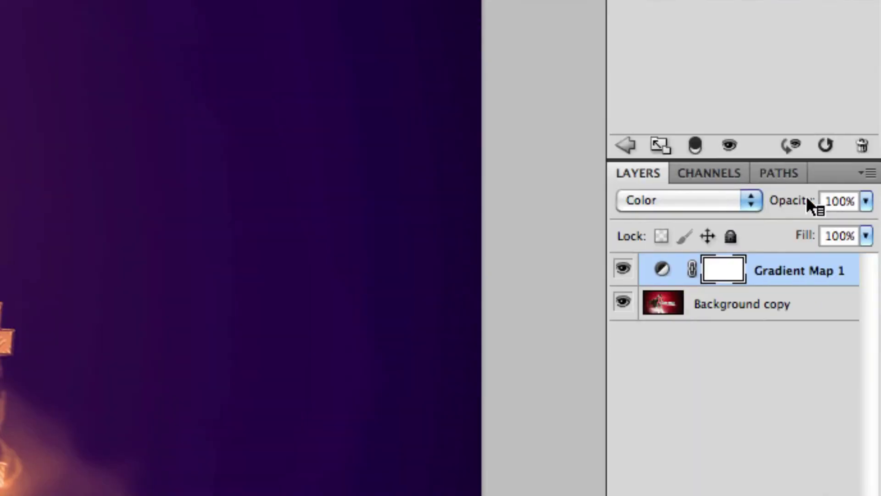
{"action": "left_click", "coordinate": [842, 211]}
{"action": "left_click", "coordinate": [669, 169]}
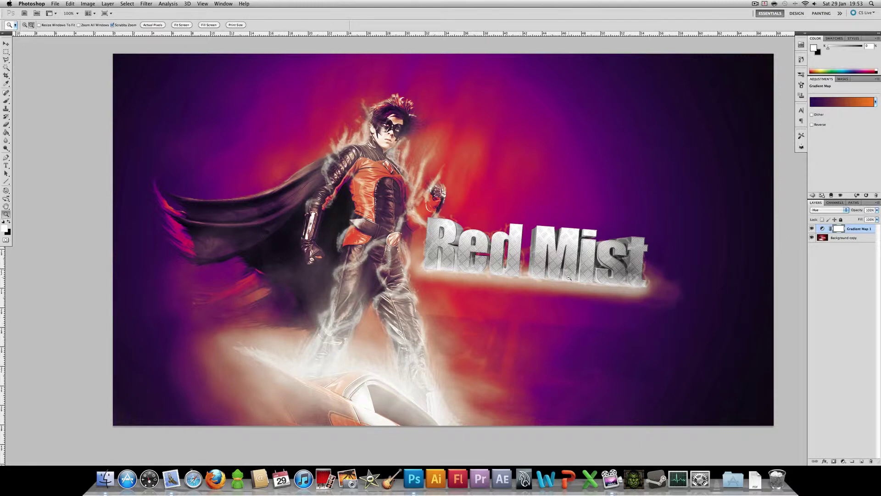
- Set the gradient's dark violet left stop to black
{"action": "left_click", "coordinate": [835, 104]}
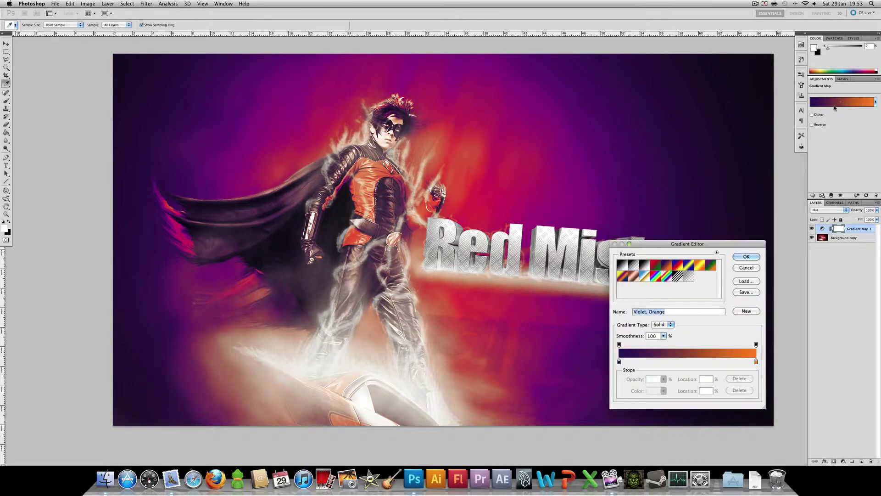
{"action": "left_click", "coordinate": [619, 361]}
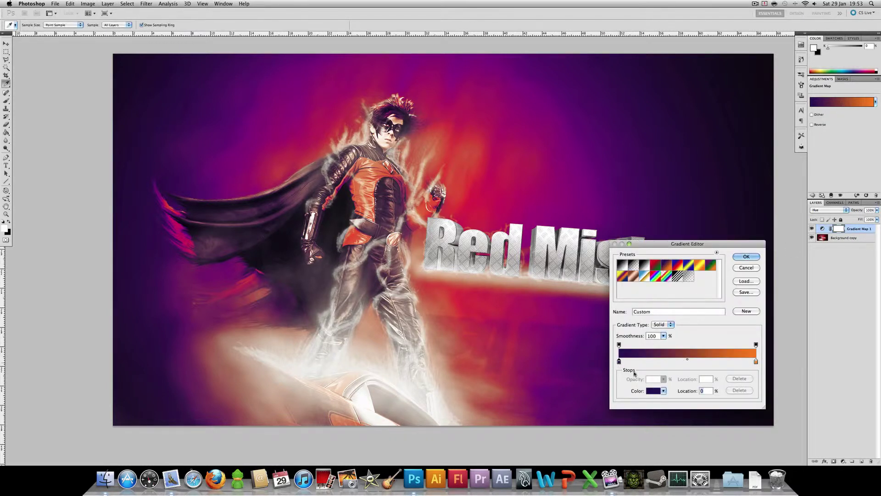
{"action": "left_click", "coordinate": [653, 391]}
{"action": "left_click_drag", "start_coordinate": [688, 193], "coordinate": [638, 264]}
{"action": "left_click", "coordinate": [796, 148]}
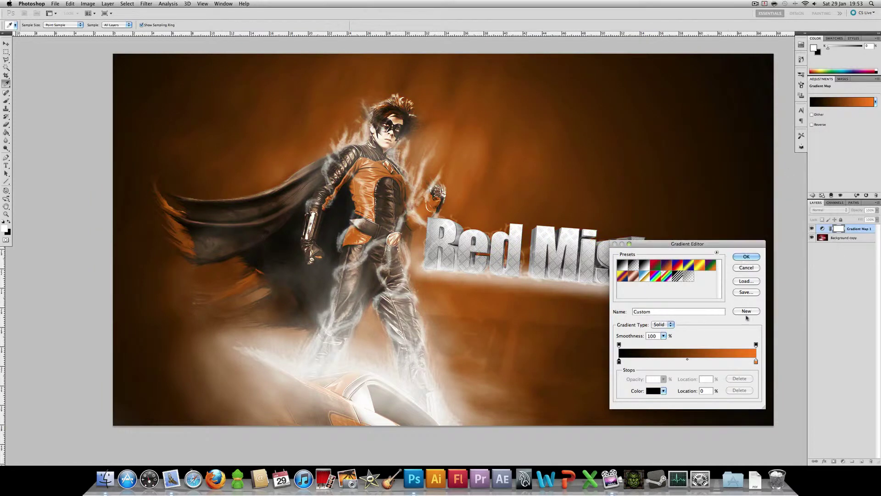
- Change the right stop to blue, apply the gradient, and blend the layer in Hue mode
{"action": "left_click", "coordinate": [756, 361]}
{"action": "left_click", "coordinate": [654, 391]}
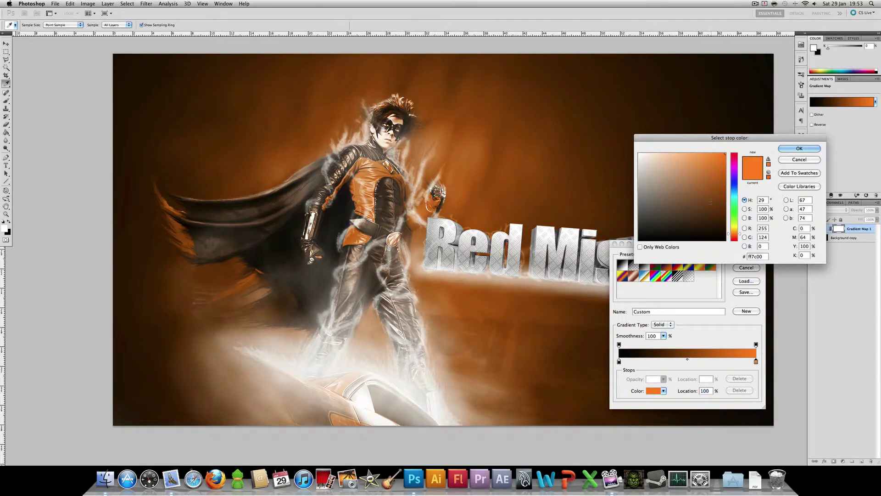
{"action": "left_click_drag", "start_coordinate": [734, 232], "coordinate": [734, 184]}
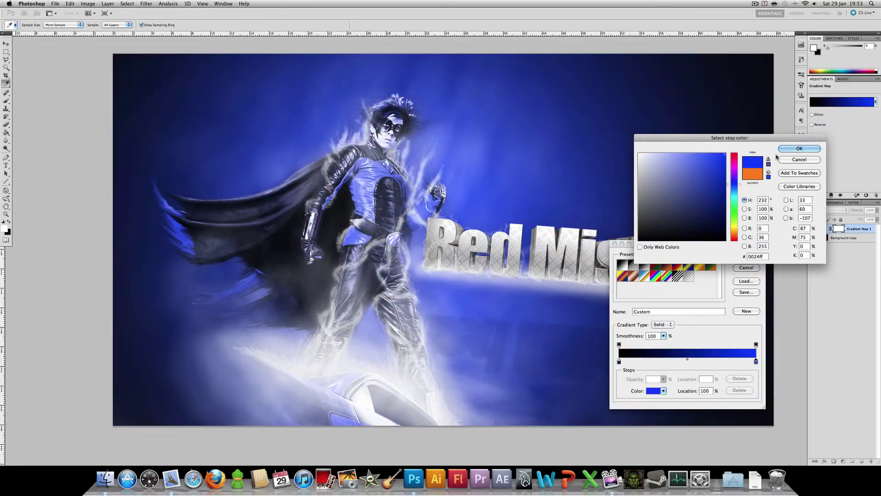
{"action": "left_click", "coordinate": [797, 148]}
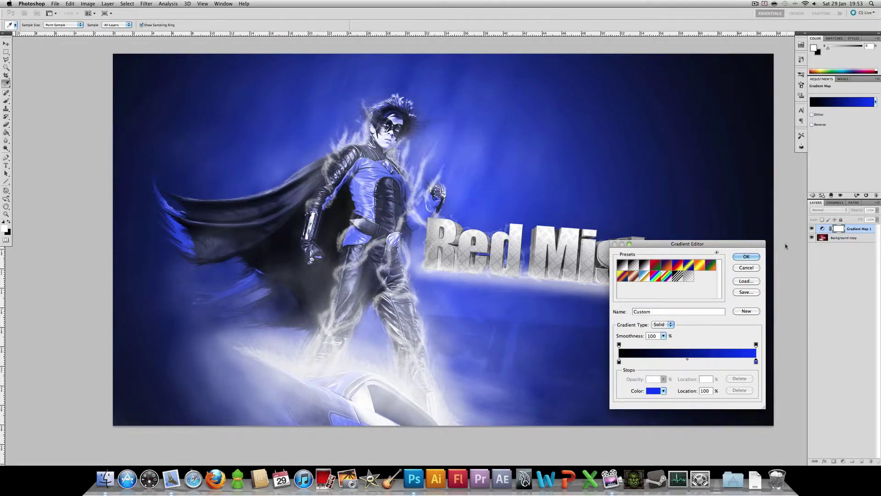
{"action": "left_click", "coordinate": [746, 256]}
{"action": "key", "text": "shift+alt+u"}
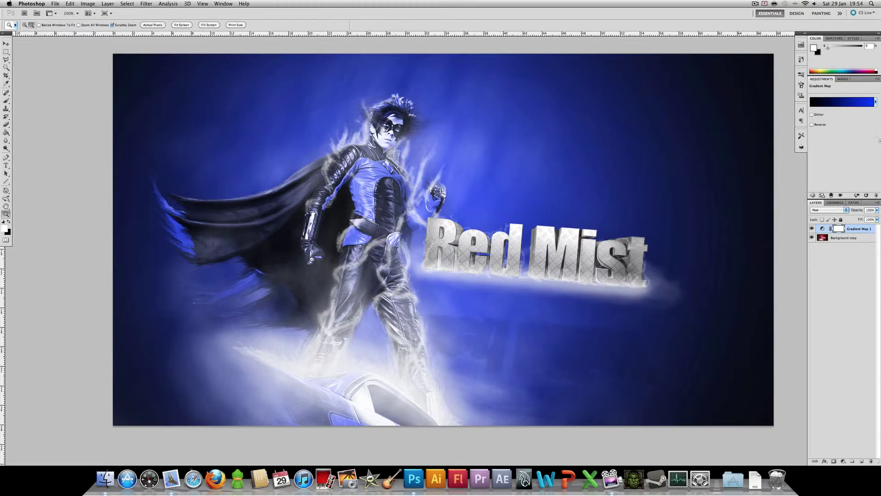
- Reopen the gradient and change the left stop to a pale lavender
{"action": "left_click", "coordinate": [848, 107]}
{"action": "left_click", "coordinate": [848, 103]}
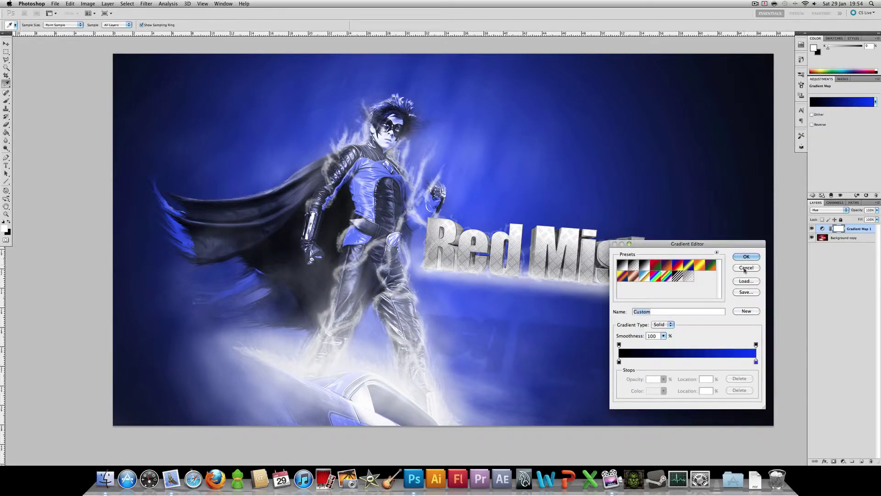
{"action": "left_click", "coordinate": [756, 361]}
{"action": "left_click", "coordinate": [619, 362]}
{"action": "left_click", "coordinate": [653, 390]}
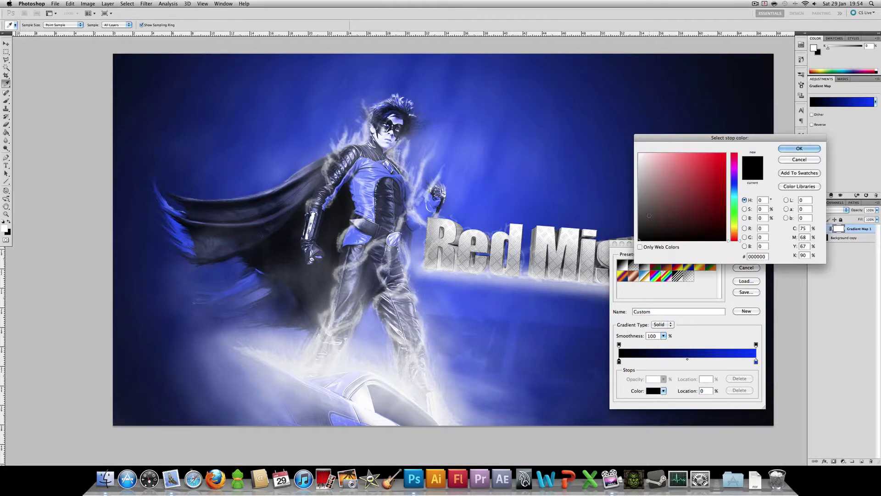
{"action": "left_click", "coordinate": [645, 159]}
{"action": "left_click", "coordinate": [796, 148]}
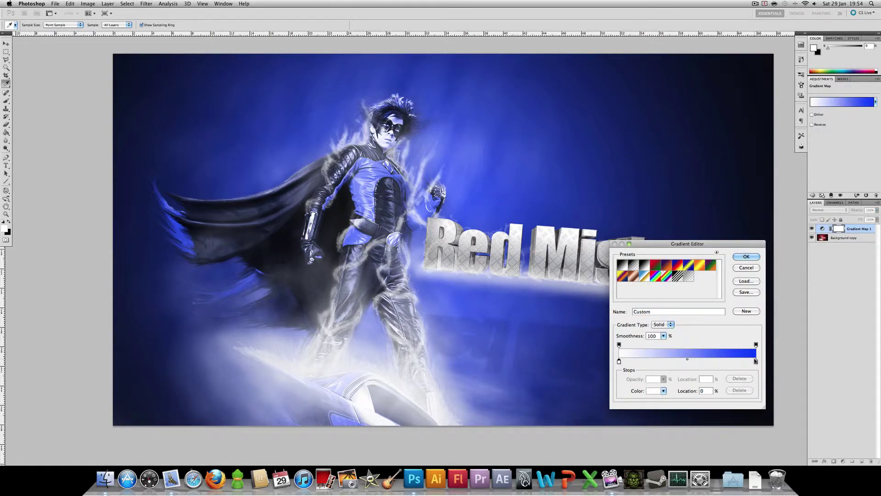
- Try green and magenta for the right stop, then set it to orange (#ff7e00) and apply
{"action": "left_click", "coordinate": [755, 361]}
{"action": "left_click", "coordinate": [653, 391]}
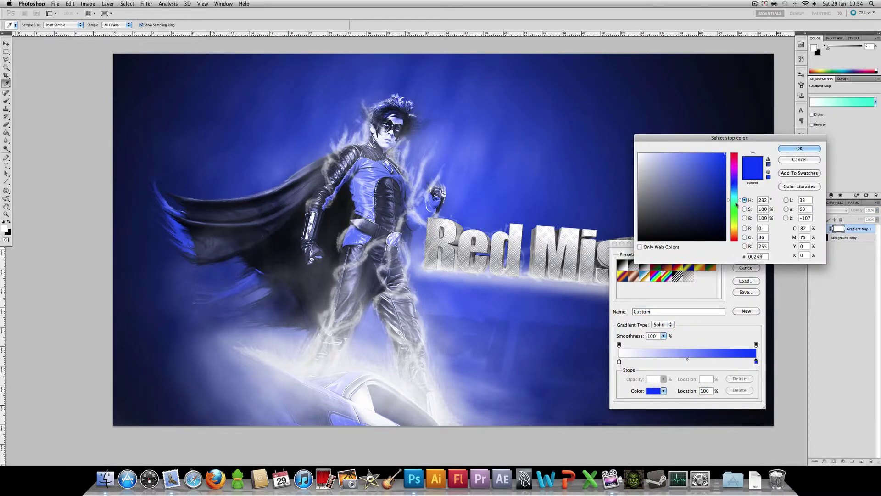
{"action": "left_click_drag", "start_coordinate": [733, 184], "coordinate": [733, 209]}
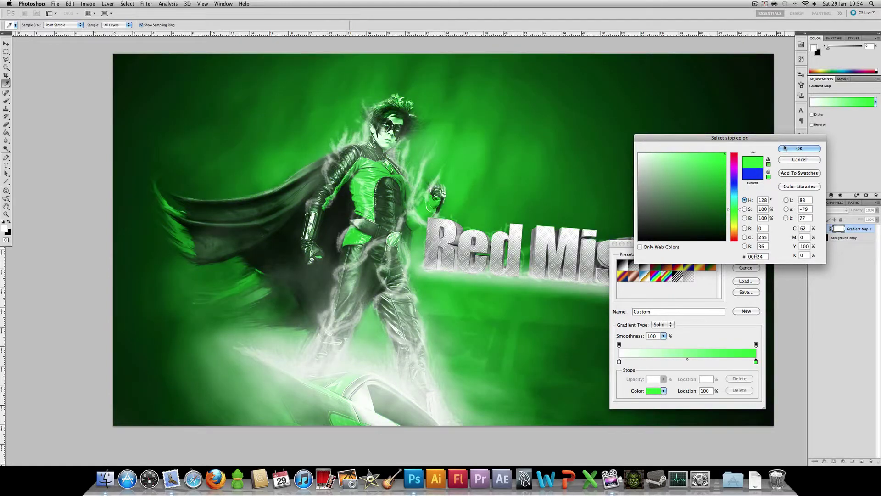
{"action": "left_click", "coordinate": [734, 172]}
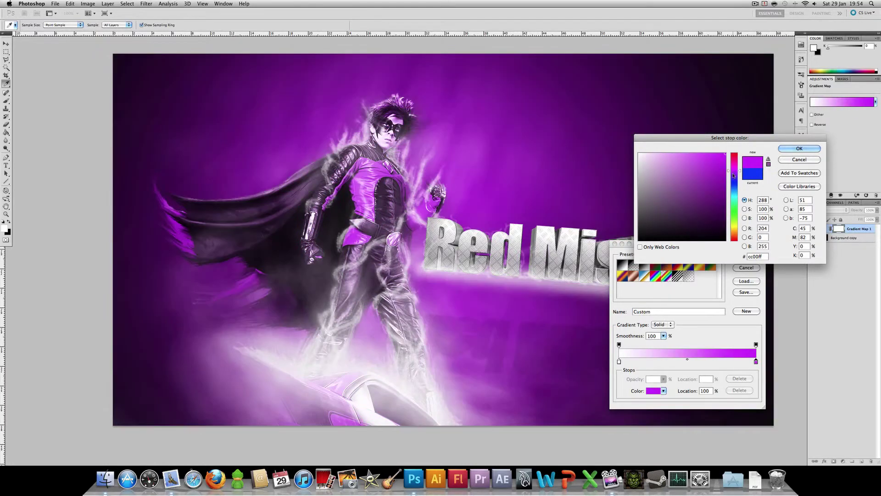
{"action": "left_click", "coordinate": [733, 233]}
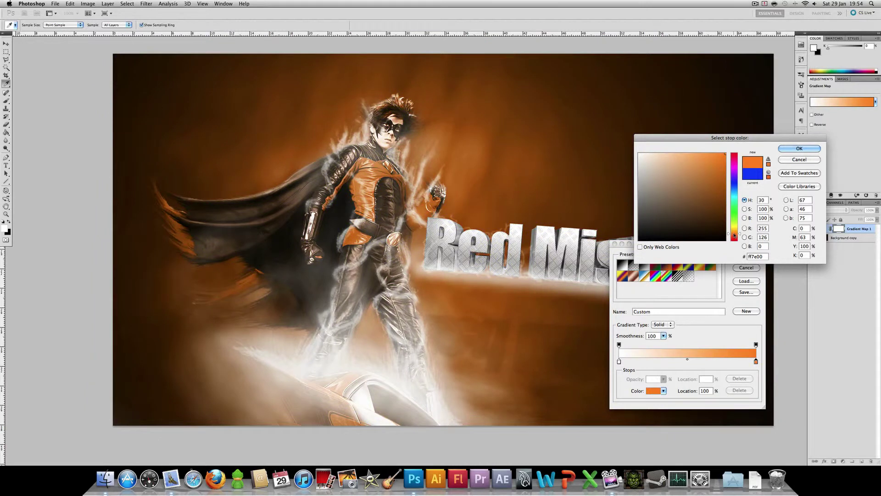
{"action": "left_click", "coordinate": [798, 149]}
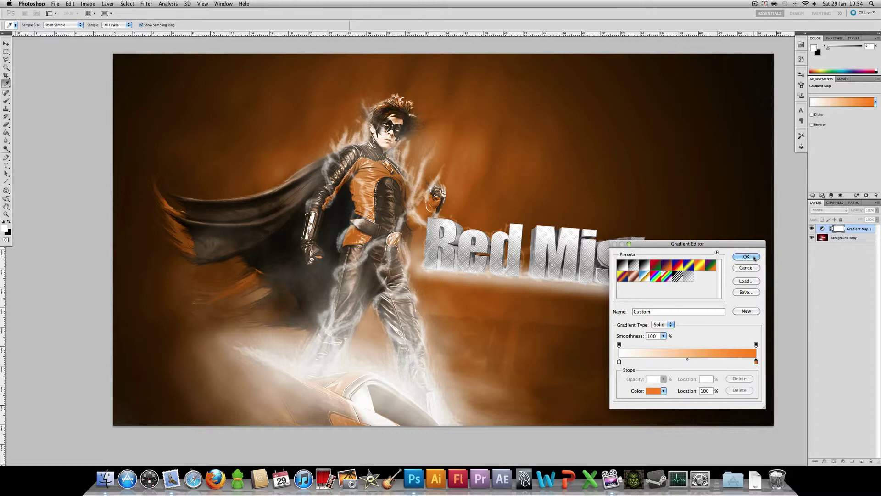
{"action": "left_click", "coordinate": [754, 258]}
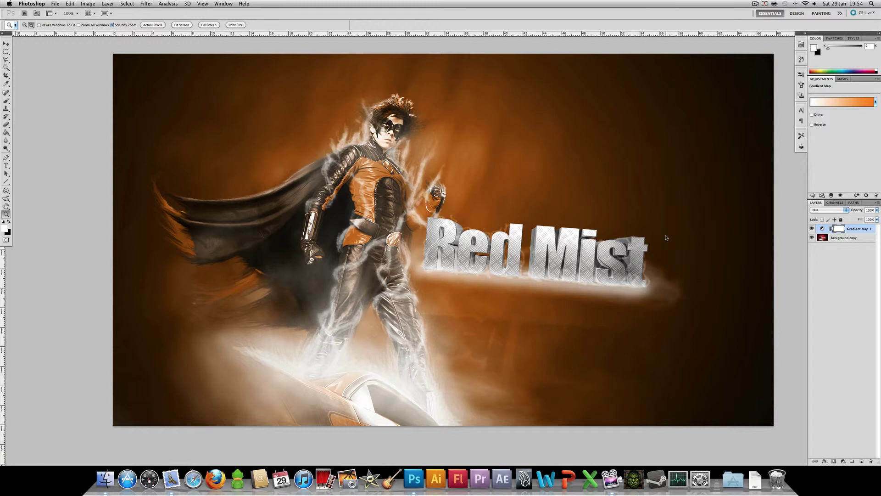
- Confirm Hue as the layer blending mode, leaving the orange recolor unchanged
{"action": "left_click", "coordinate": [830, 210]}
{"action": "left_click", "coordinate": [834, 209]}
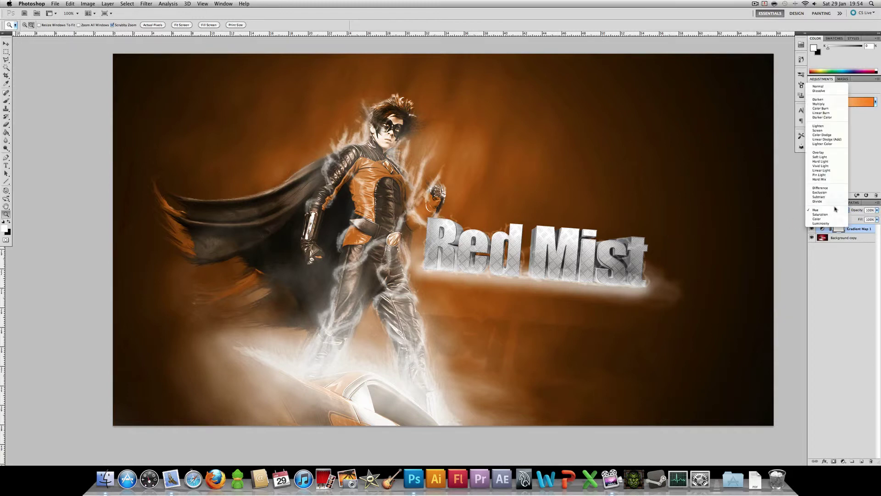
{"action": "left_click", "coordinate": [842, 257]}
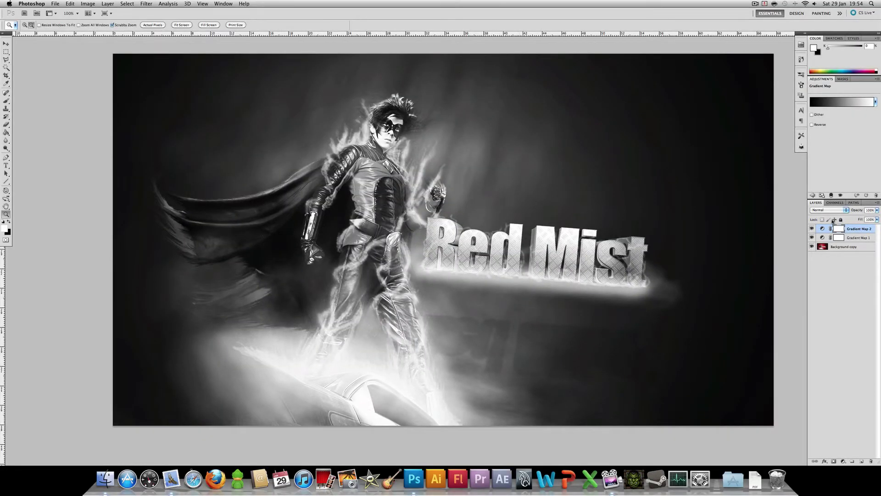
- Toggle Gradient Map 2 to compare, then blend it in Soft Light at 50% opacity
{"action": "left_click", "coordinate": [811, 229]}
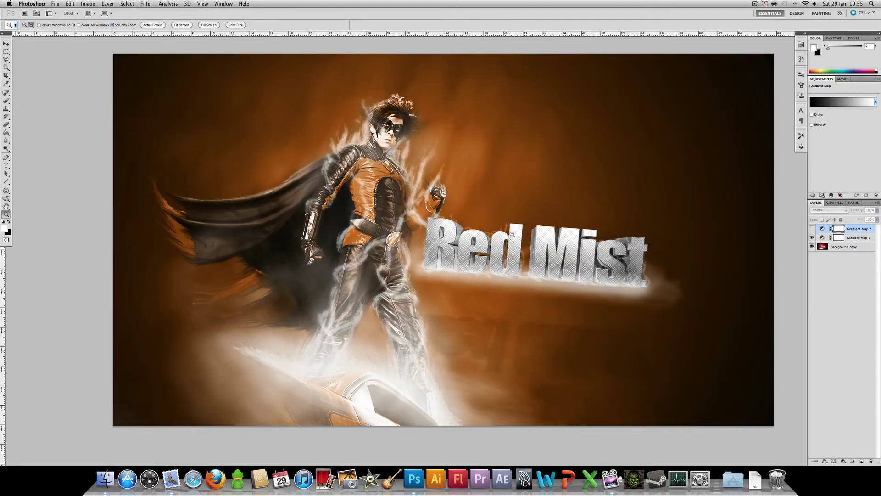
{"action": "left_click", "coordinate": [811, 229]}
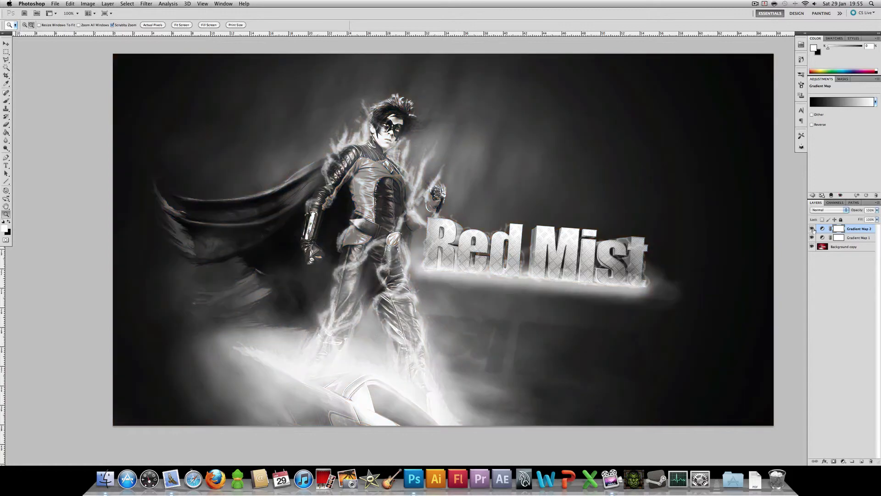
{"action": "left_click", "coordinate": [828, 209]}
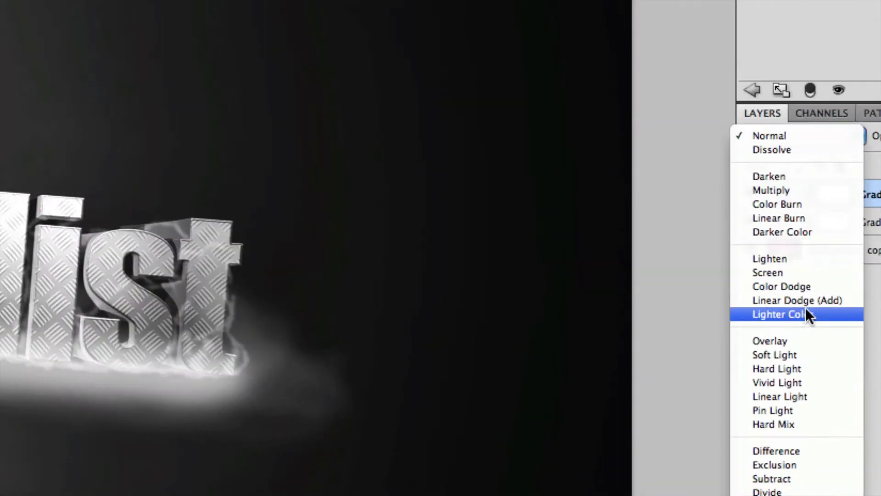
{"action": "left_click", "coordinate": [794, 356]}
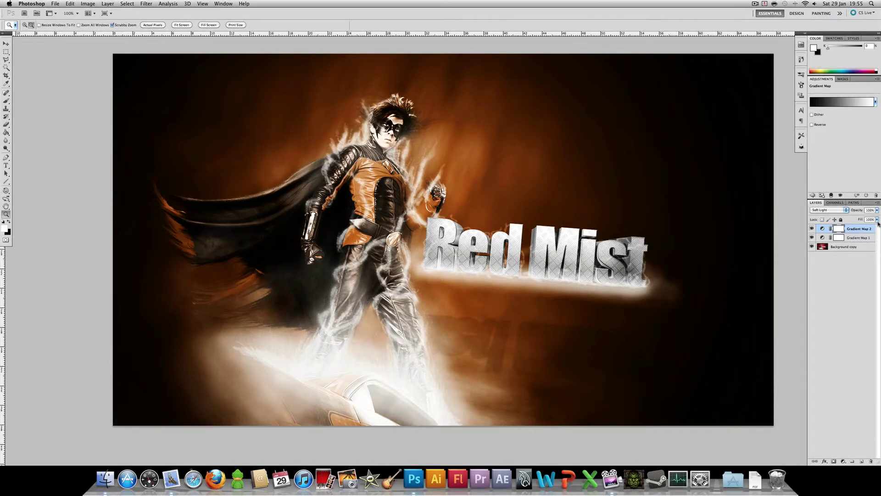
{"action": "key", "text": "5"}
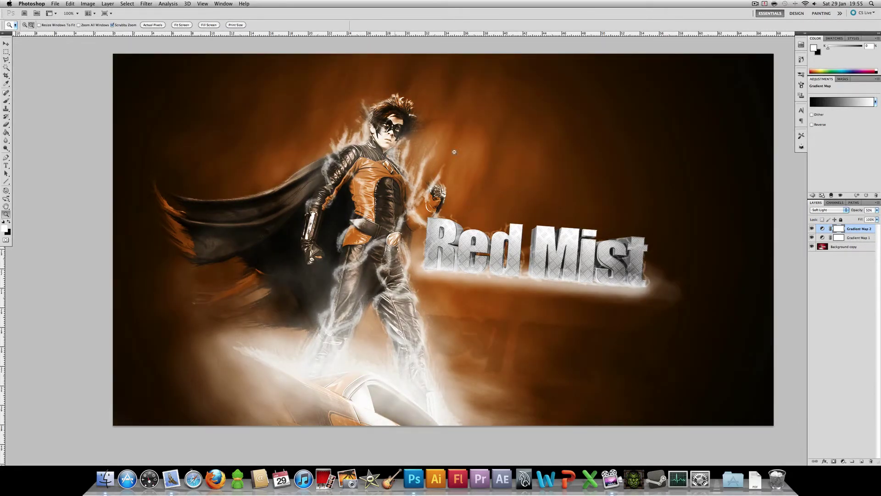
{"action": "left_click", "coordinate": [812, 228]}
{"action": "left_click", "coordinate": [812, 237]}
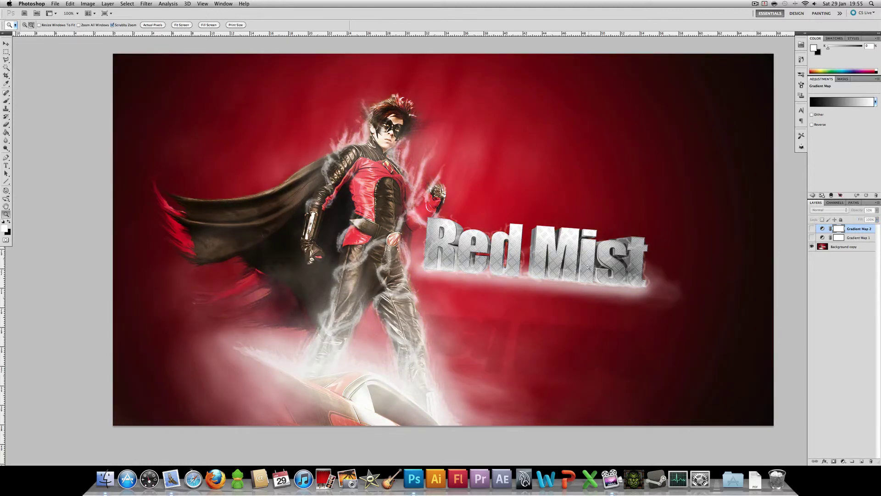
{"action": "left_click", "coordinate": [812, 237]}
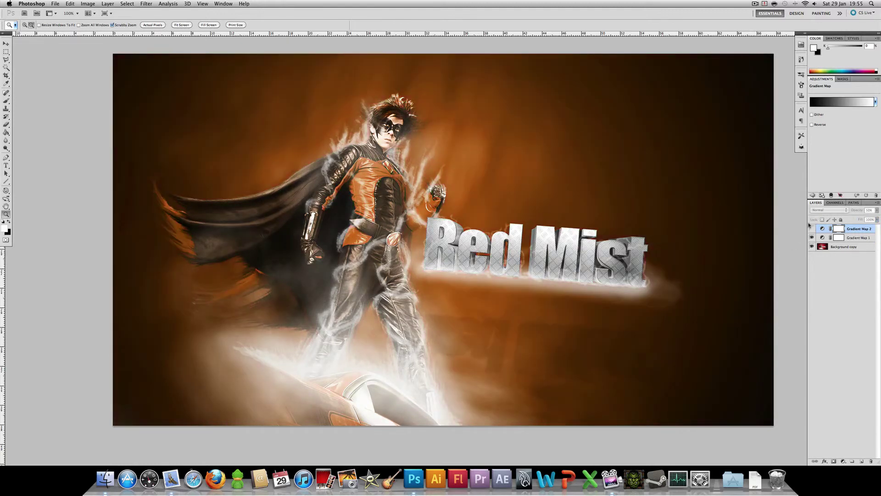
{"action": "left_click", "coordinate": [856, 239]}
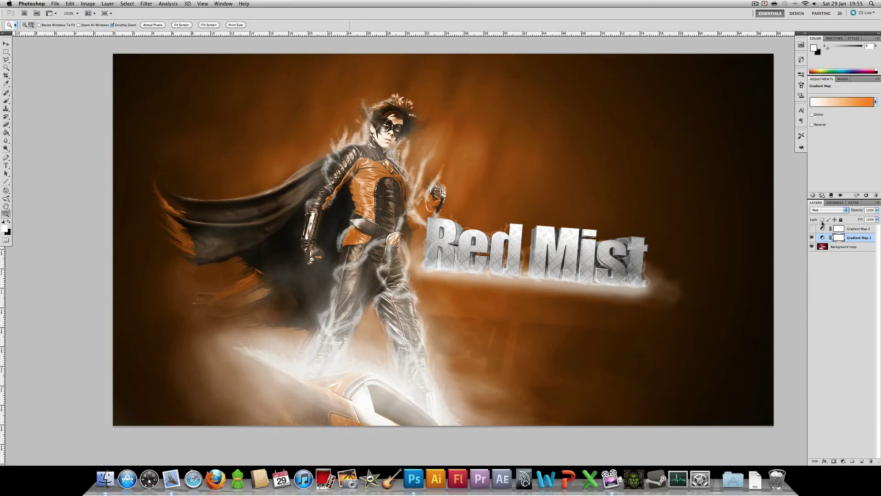
{"action": "left_click", "coordinate": [812, 229]}
{"action": "left_click", "coordinate": [841, 229]}
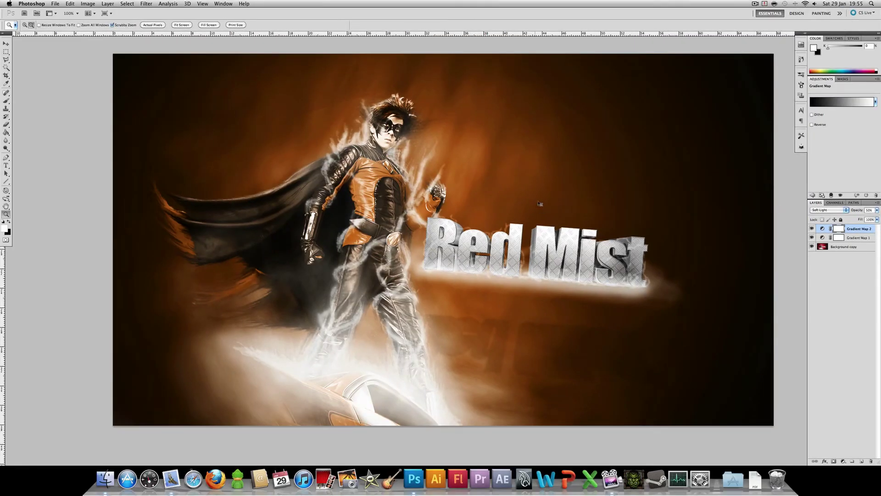
{"action": "left_click", "coordinate": [812, 229]}
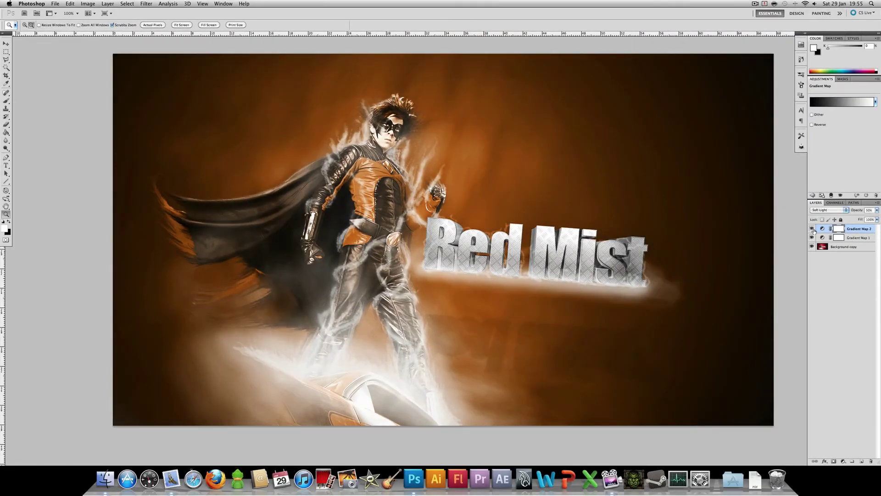
{"action": "left_click", "coordinate": [811, 228]}
{"action": "left_click", "coordinate": [811, 229]}
{"action": "left_click", "coordinate": [812, 229]}
{"action": "left_click", "coordinate": [811, 229]}
{"action": "left_click", "coordinate": [813, 229]}
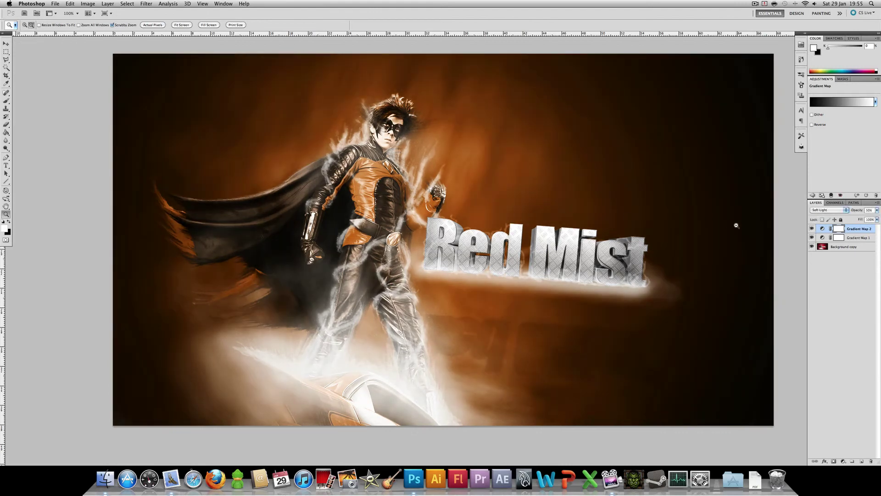